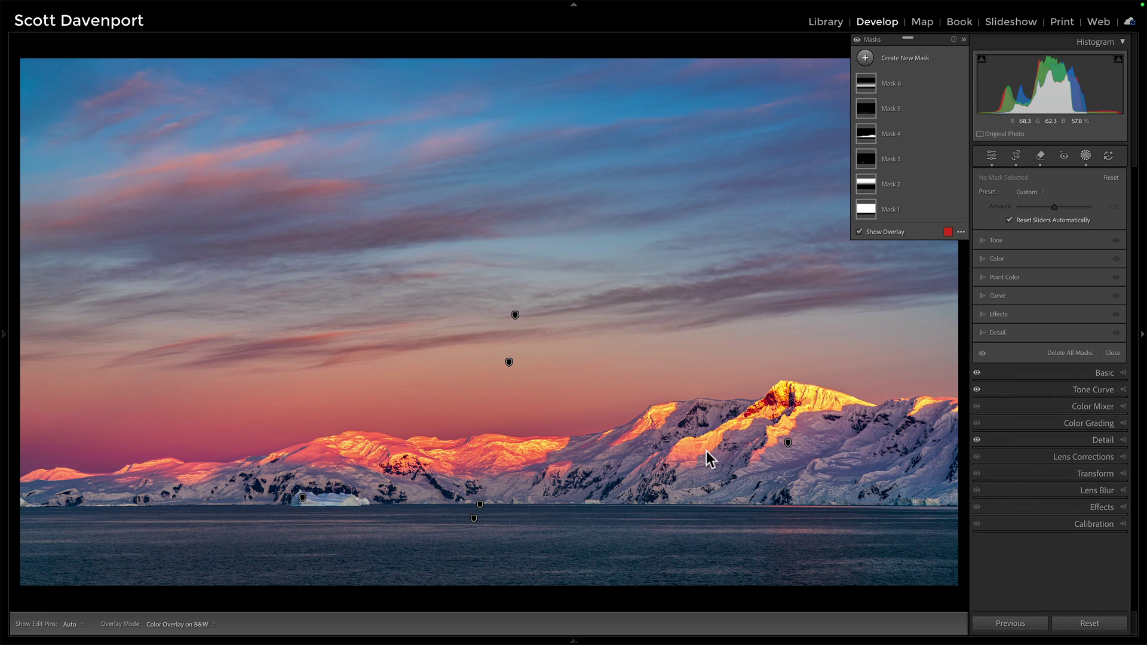
- Compare Mask 6 on and off, leave it hidden, and bring up the new mask types
left_click(960, 82)
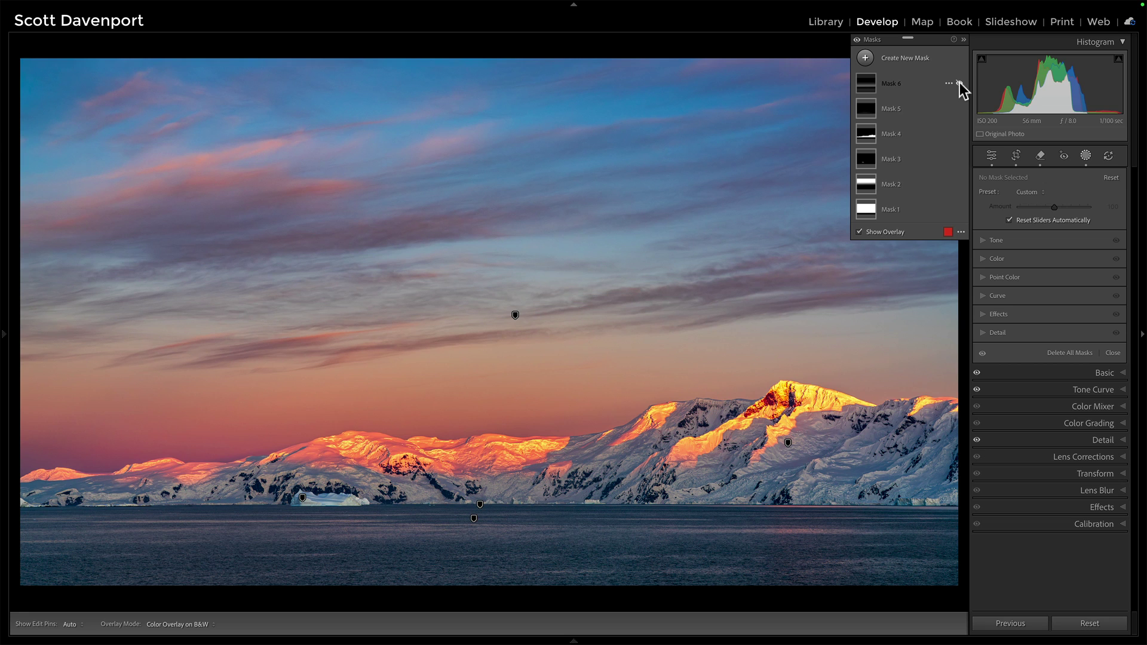
left_click(959, 82)
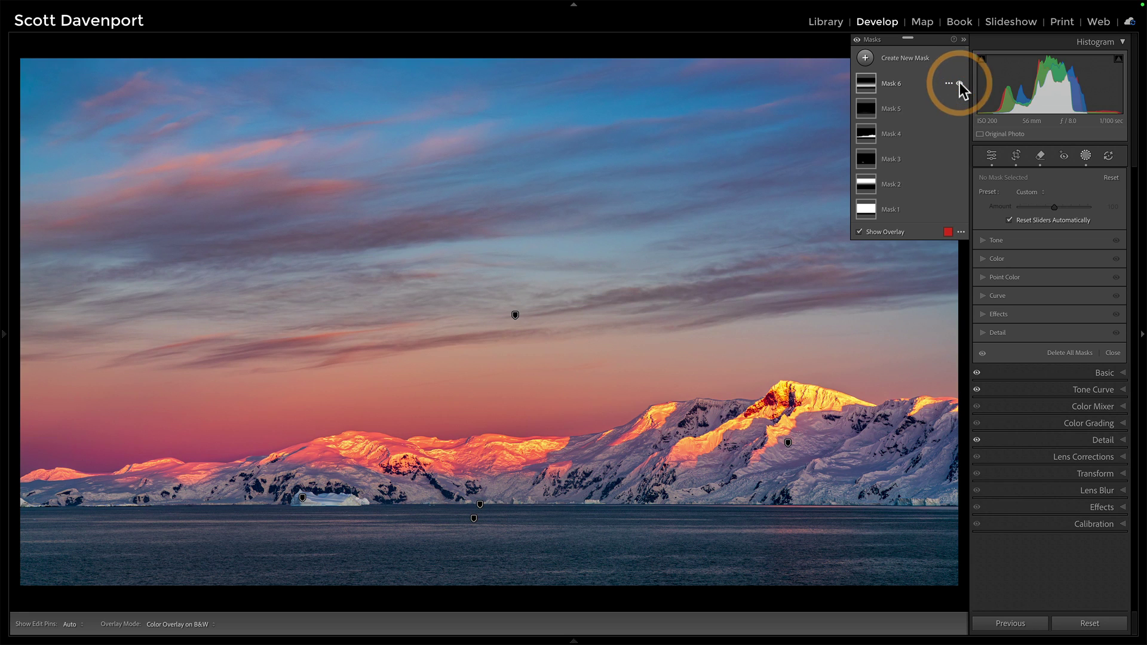
left_click(960, 82)
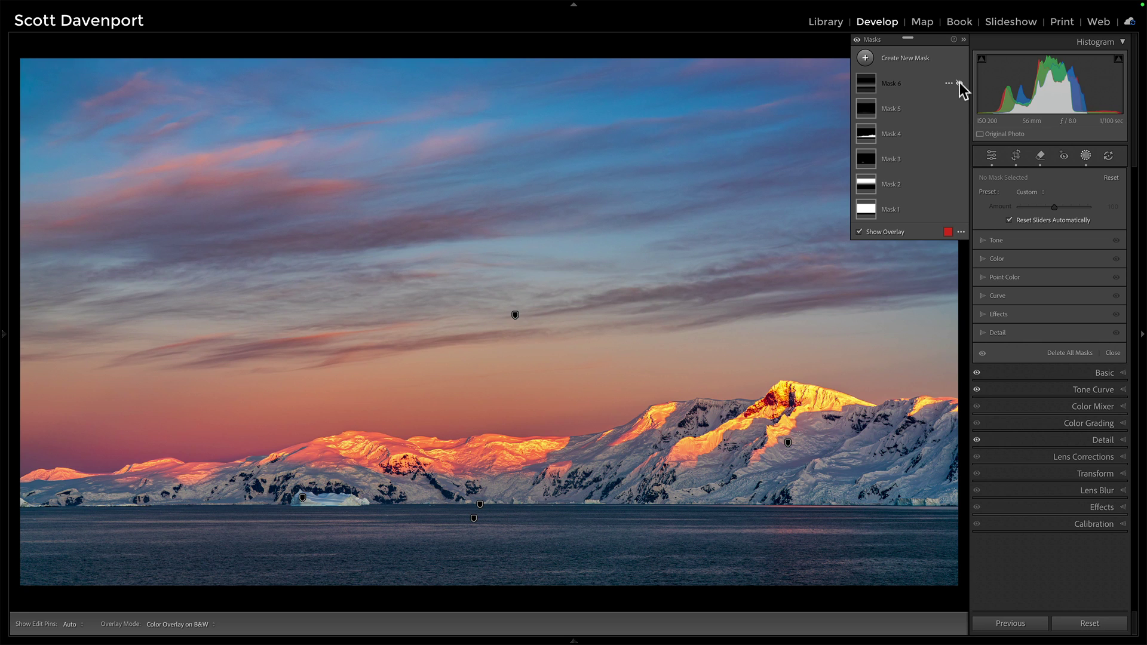
left_click(960, 83)
left_click(960, 83)
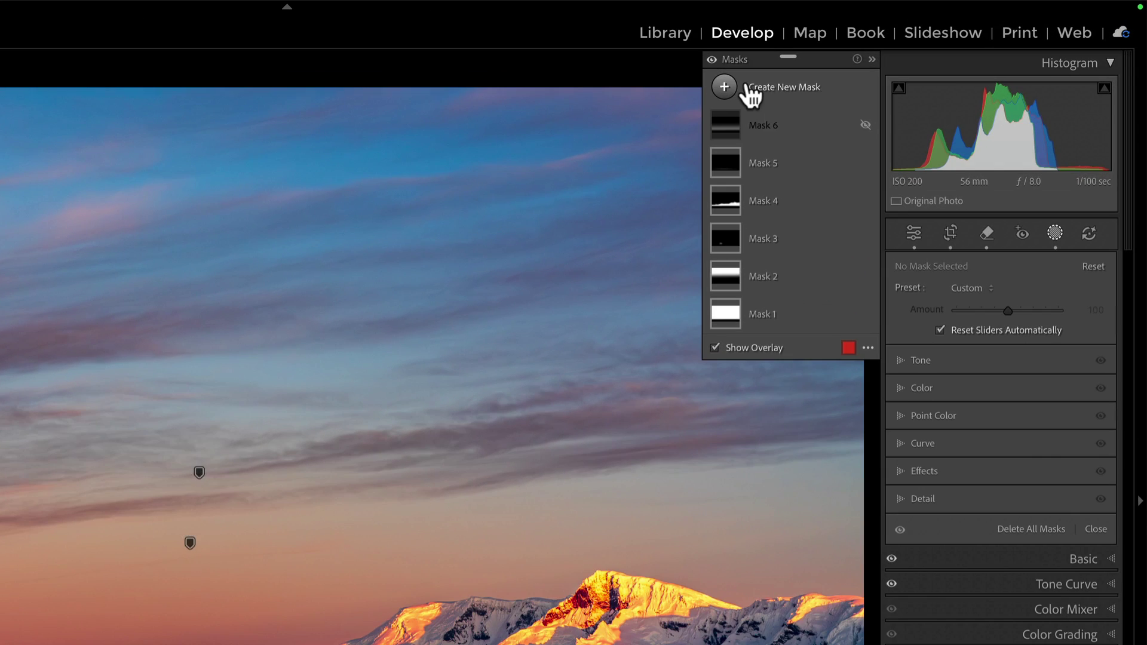
left_click(865, 58)
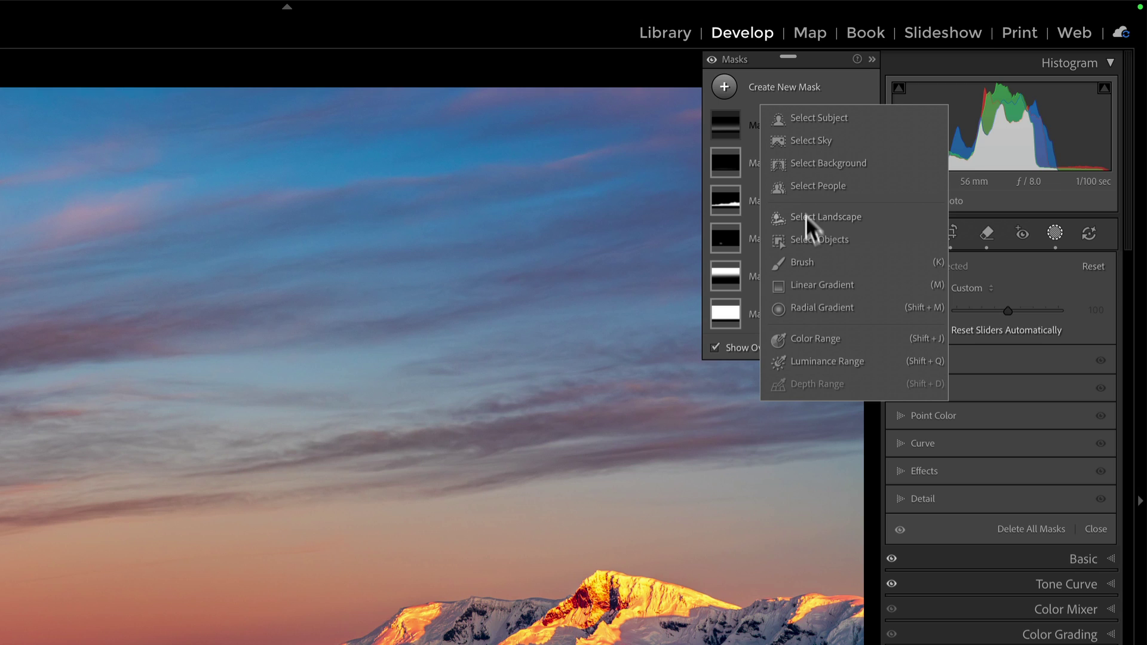
- Add a radial gradient Mask 7 centred over the mountain band and horizon, with Curve settings shown
left_click(809, 307)
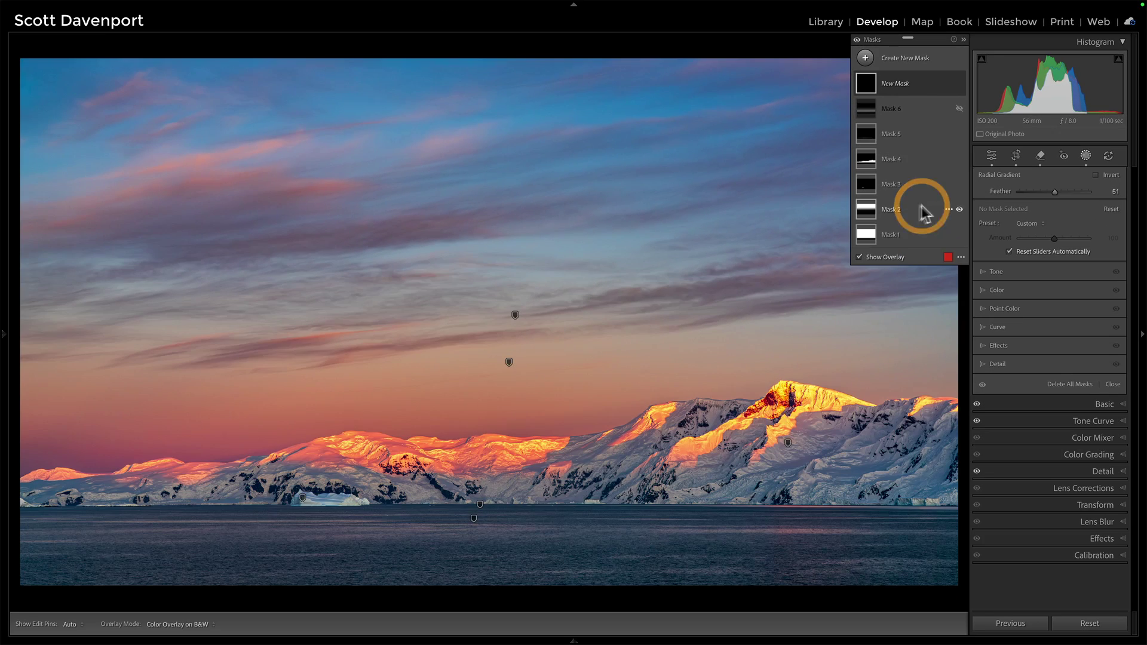
left_click_drag(222, 417, 883, 516)
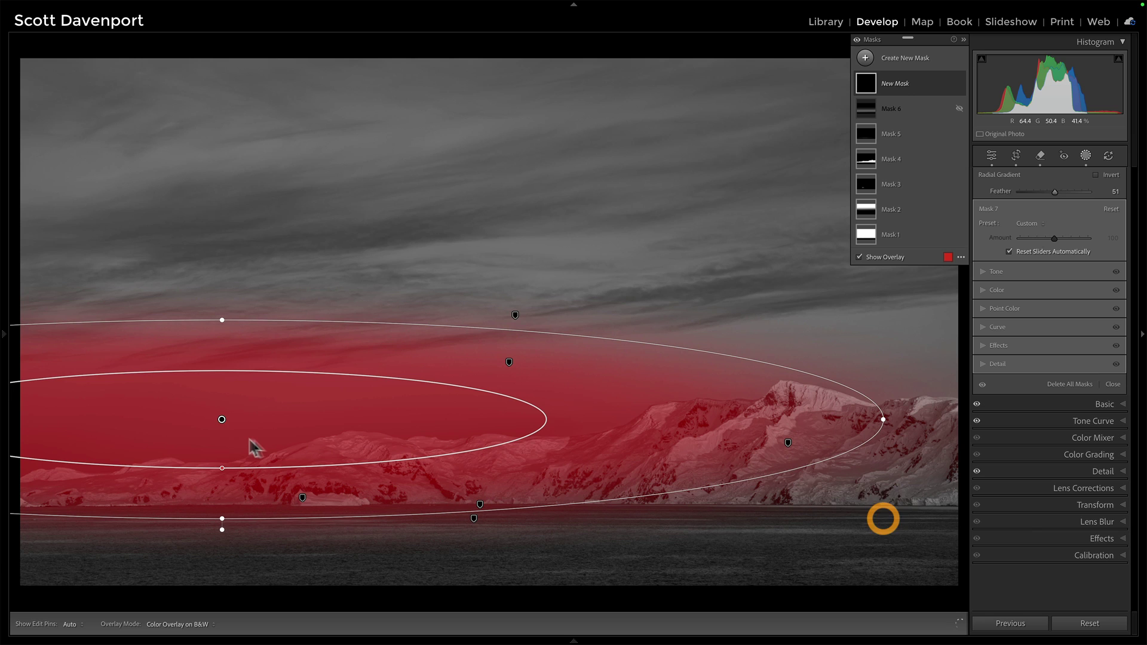
mouse_move(225, 418)
left_mouse_down()
mouse_move(466, 425)
mouse_move(474, 444)
left_mouse_up()
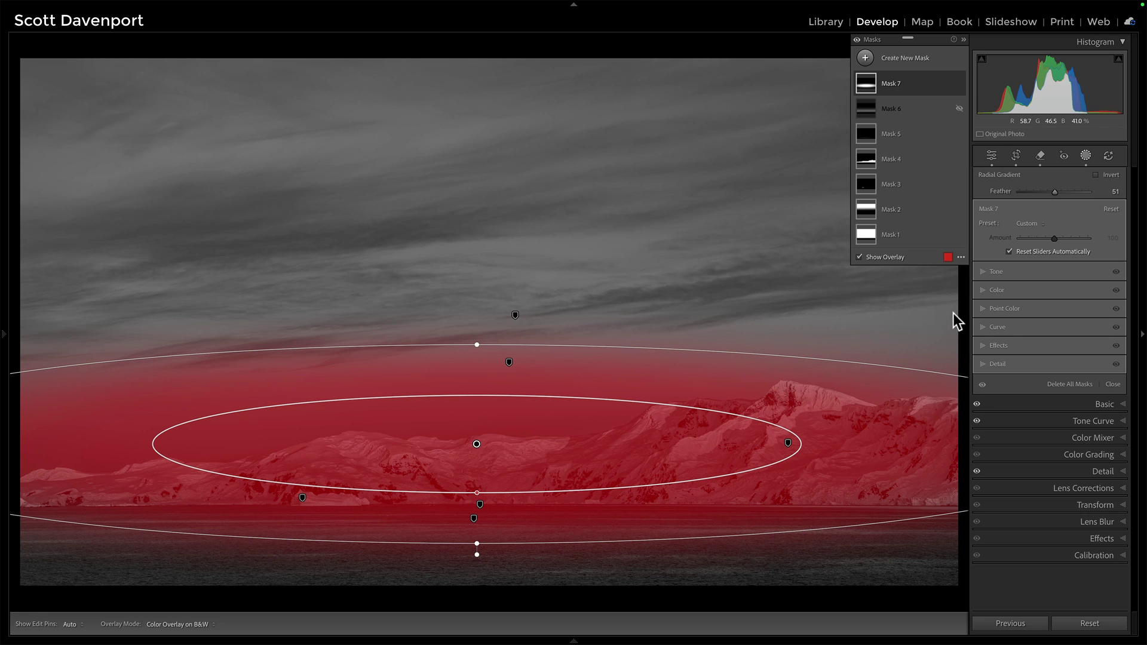
left_click(981, 328)
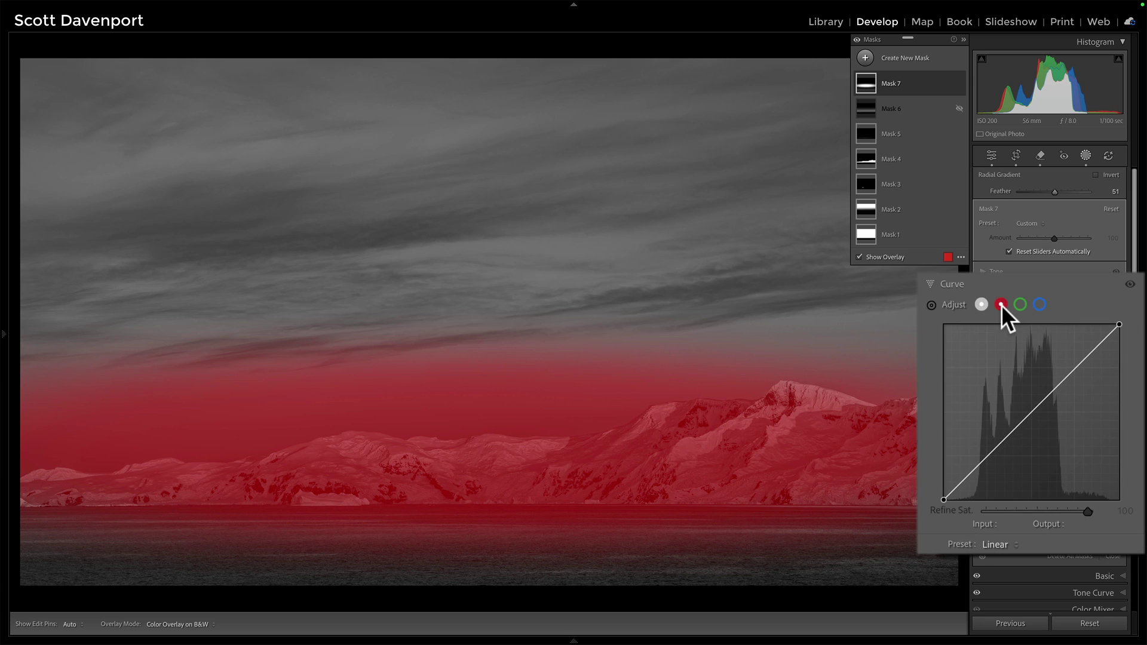
- In Mask 7's curve, raise the red and blue midpoints (blue 112 to 119) and lower green
left_click(1002, 306)
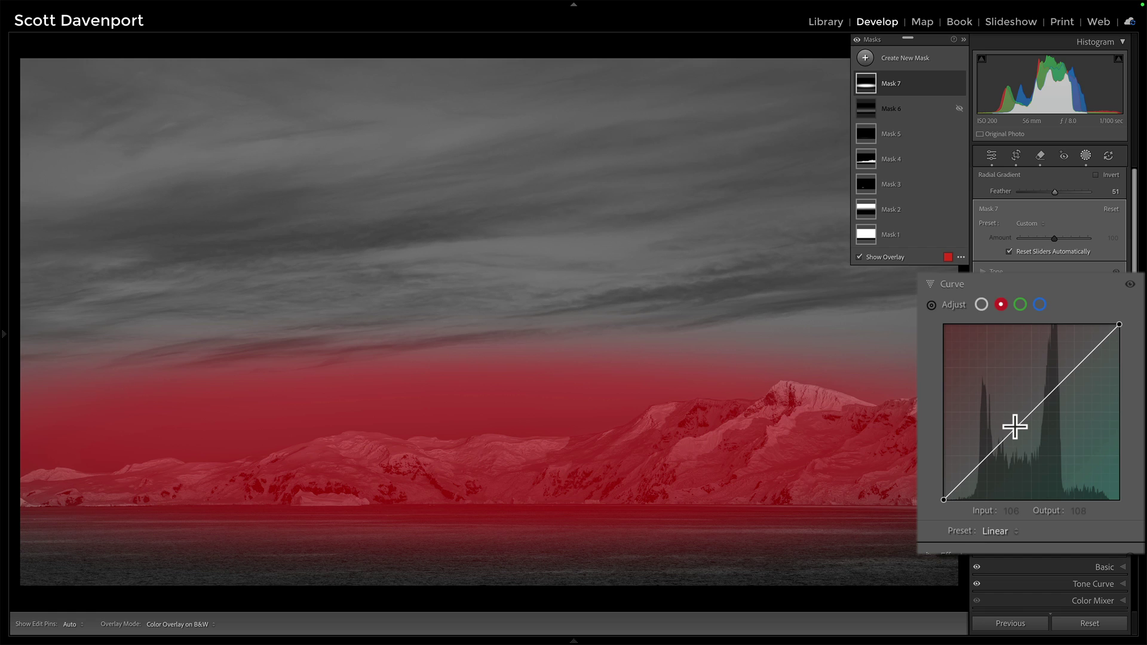
mouse_move(1014, 427)
left_mouse_down()
mouse_move(1016, 407)
mouse_move(1016, 417)
left_mouse_up()
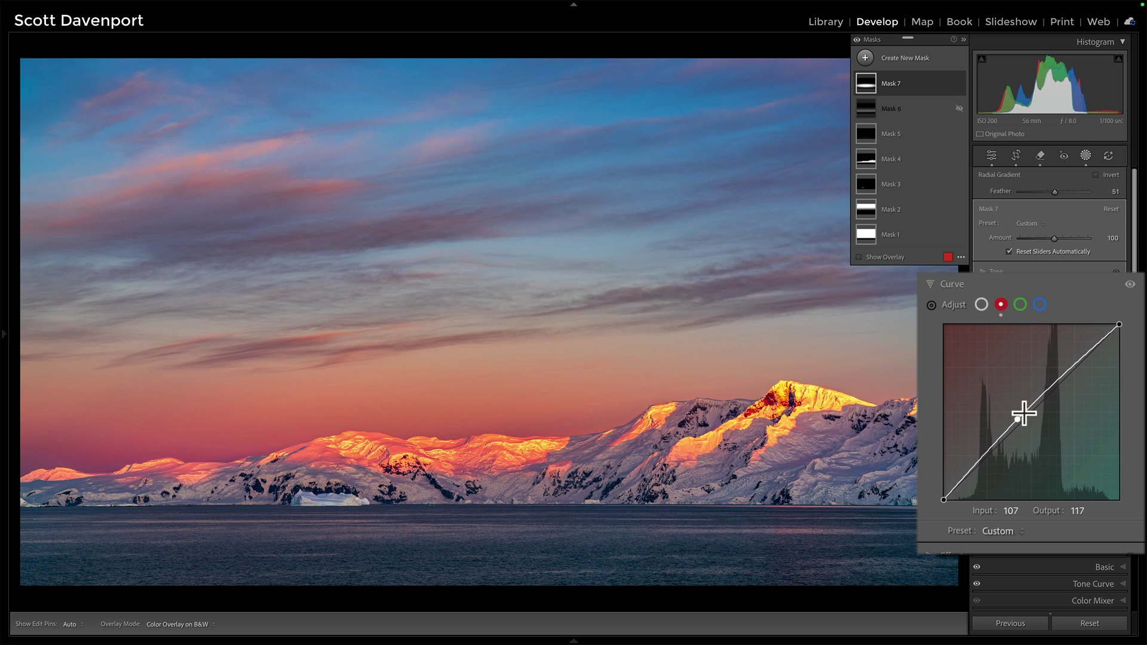
left_click(1020, 304)
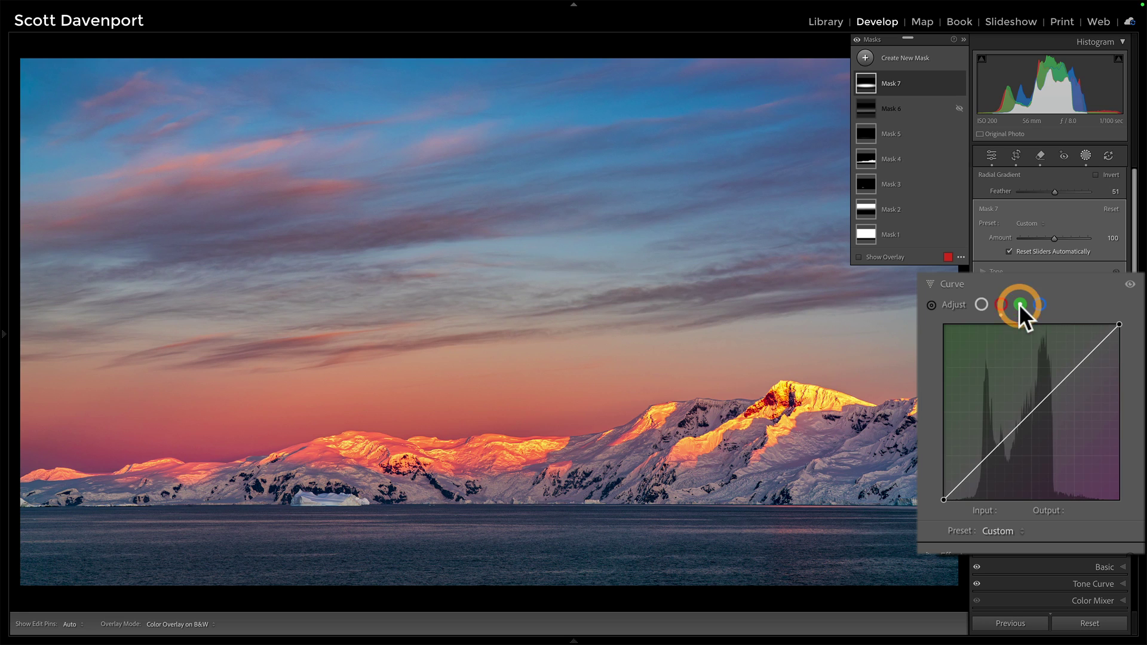
left_click(1017, 424)
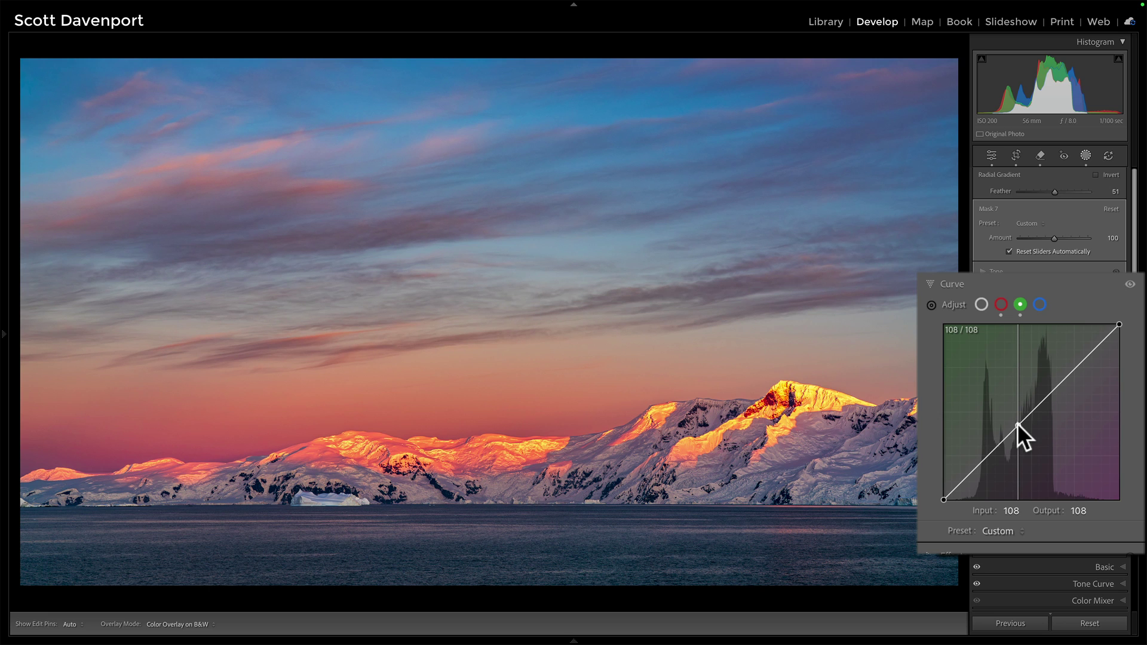
mouse_move(1017, 423)
left_mouse_down()
mouse_move(1017, 446)
mouse_move(1017, 429)
left_mouse_up()
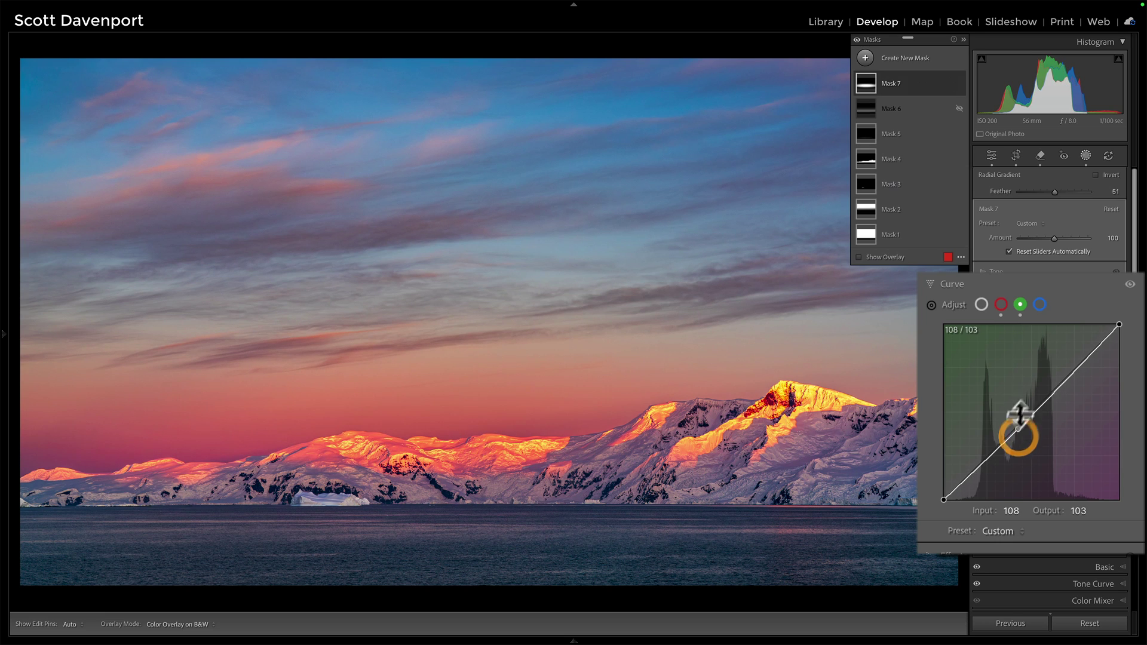
left_click(1041, 305)
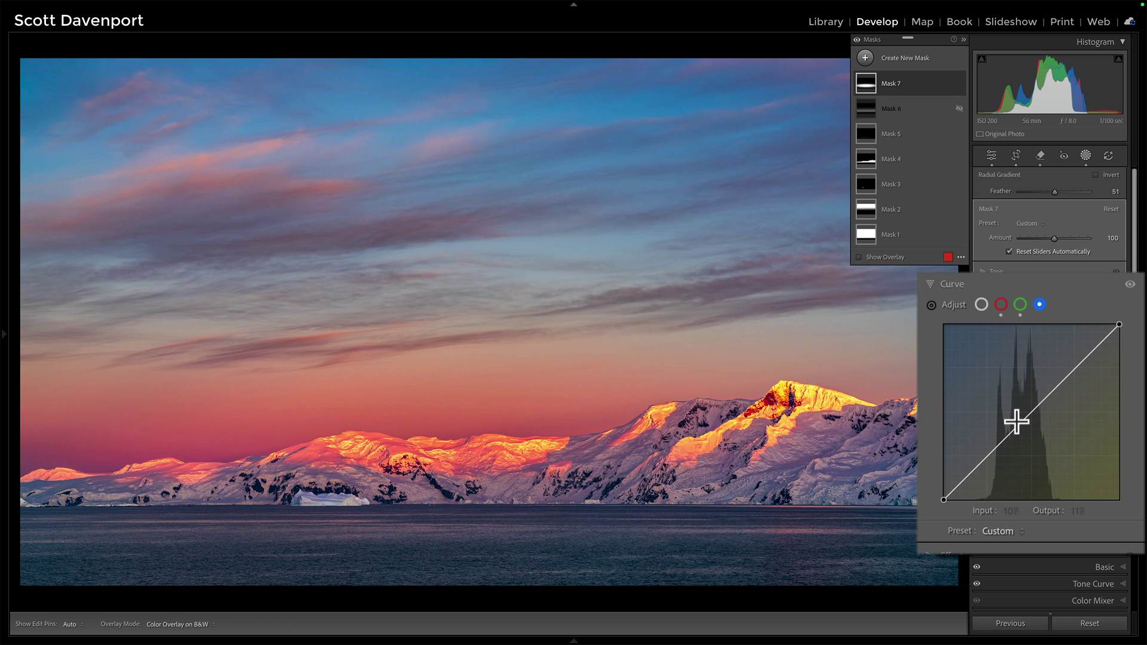
left_click_drag(1019, 424, 1020, 416)
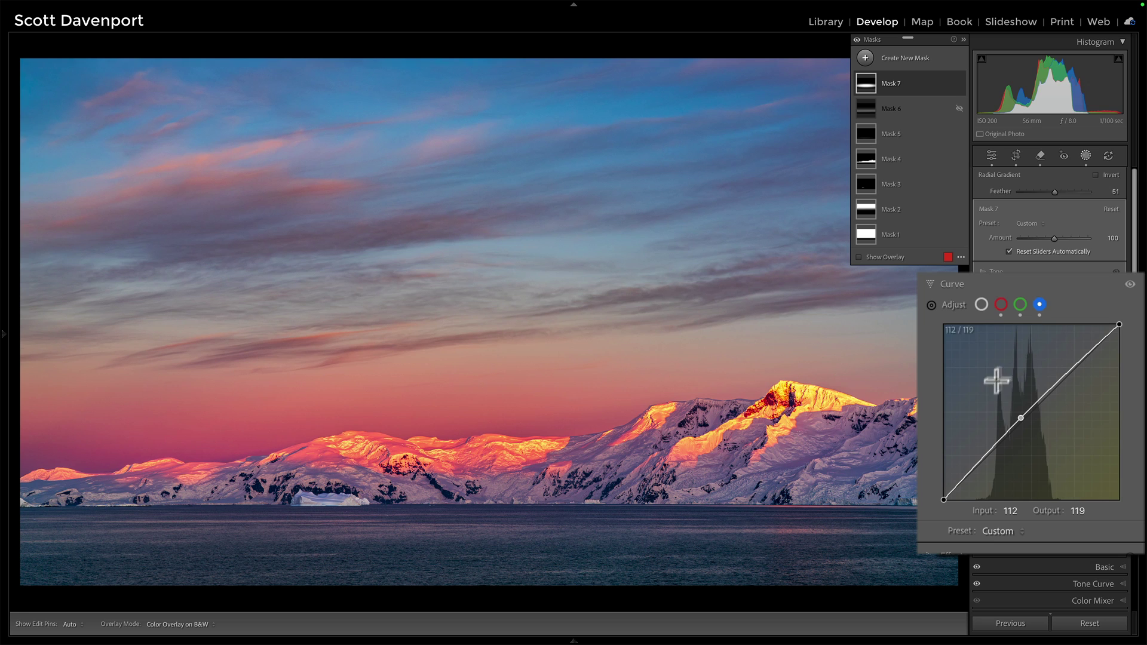
- Toggle the curve adjustment on and off to compare before and after, leaving it on
left_click(1130, 285)
left_click(1130, 285)
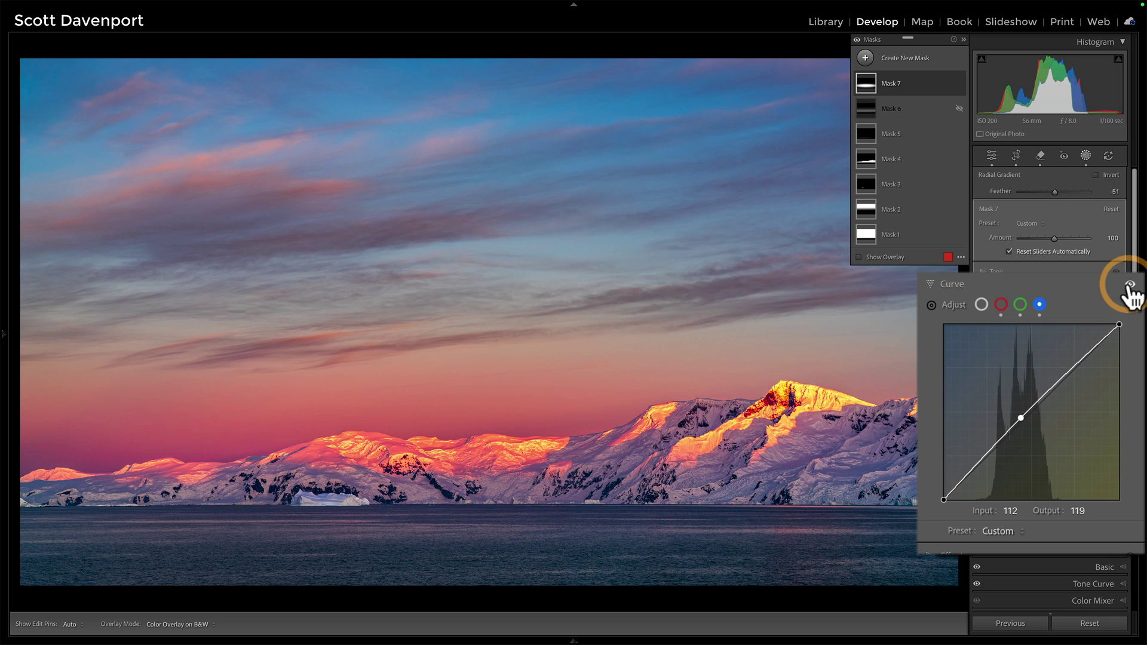
left_click(1130, 285)
left_click(1130, 285)
left_click(1130, 285)
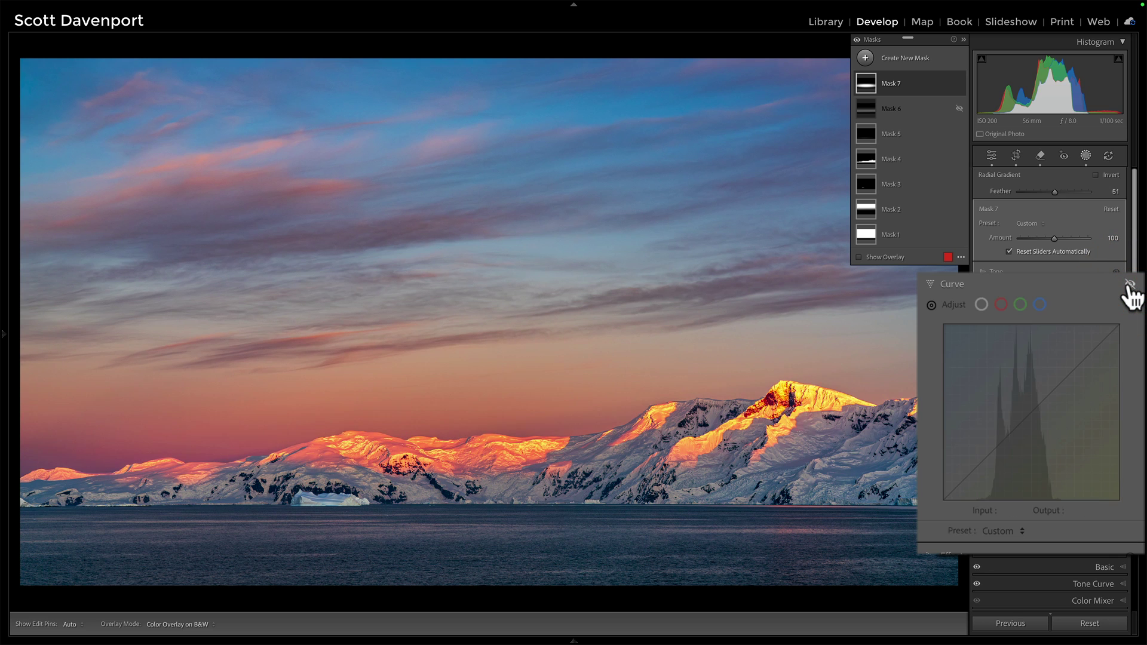
left_click(1129, 285)
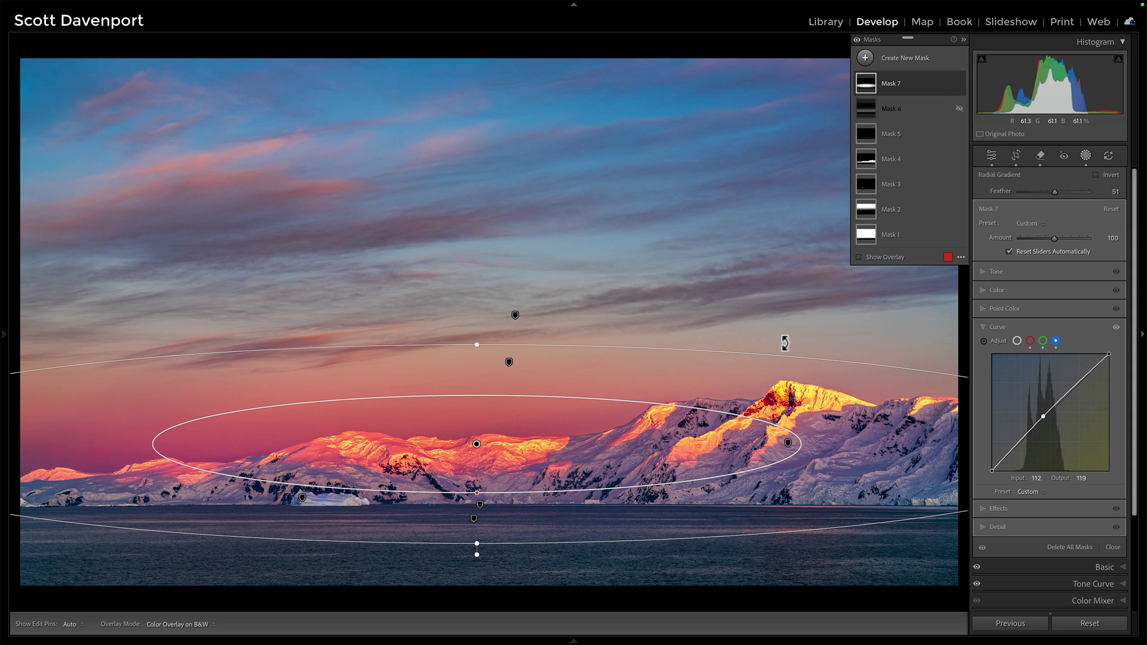
- Zoom out and stretch the radial gradient wider and flatter across the mountains, feather 20
key("super+minus")
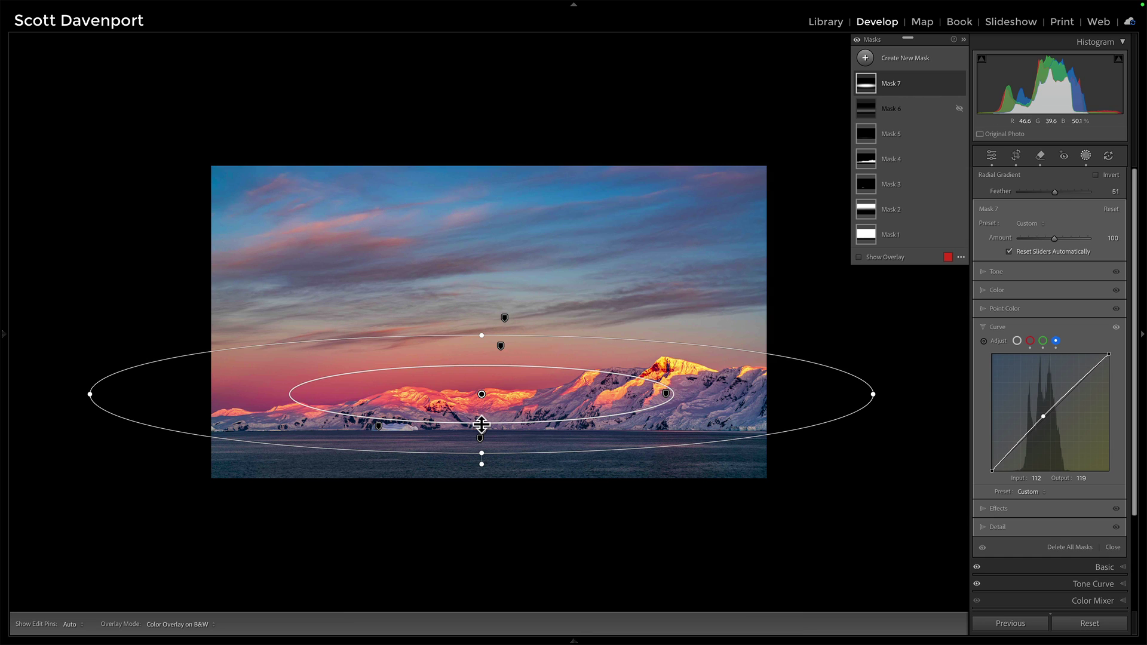
left_click_drag(482, 424, 487, 443)
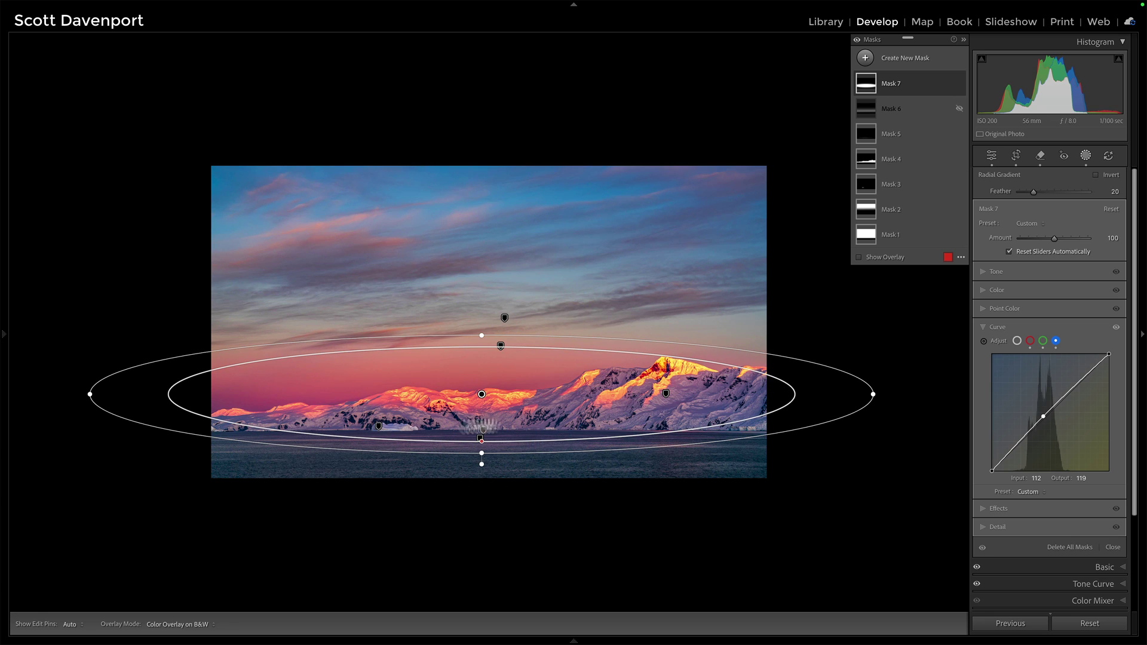
left_click_drag(875, 397, 962, 394)
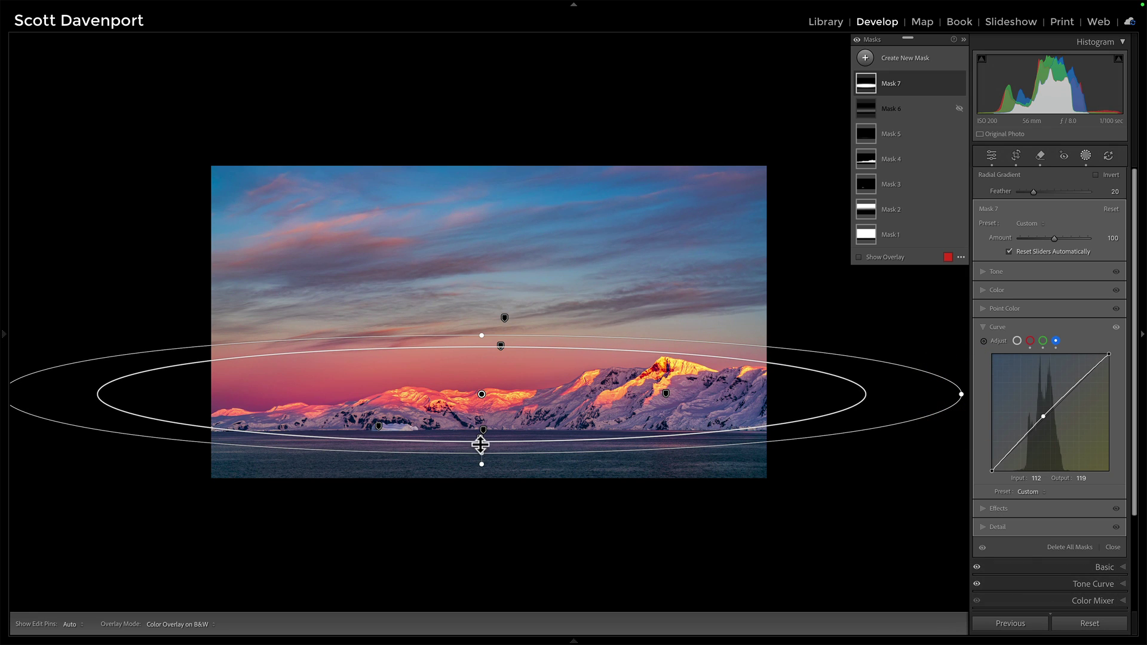
left_click_drag(481, 453, 482, 447)
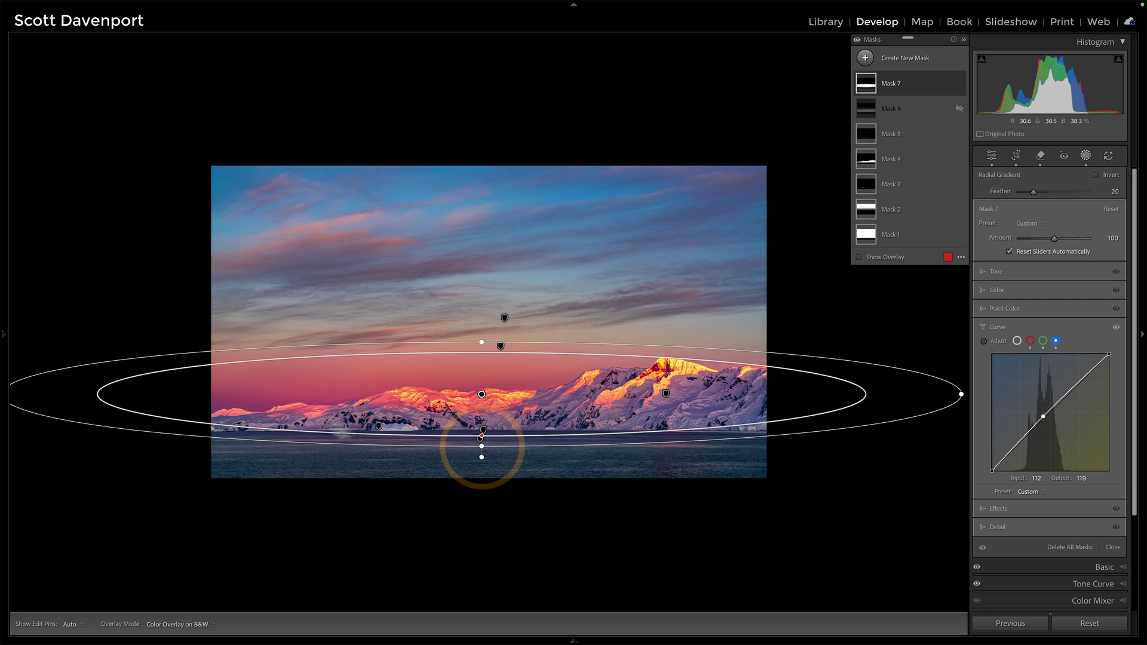
left_click_drag(481, 340, 481, 335)
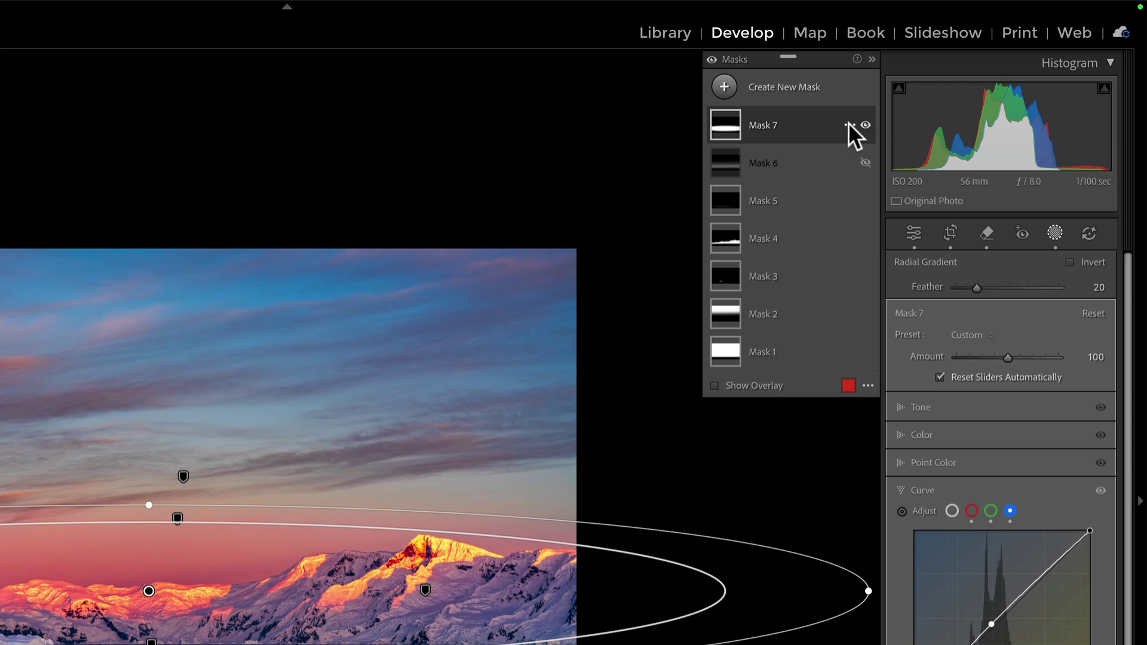
- Rename Mask 7 to 'Radial' and hide it
double_click(767, 122)
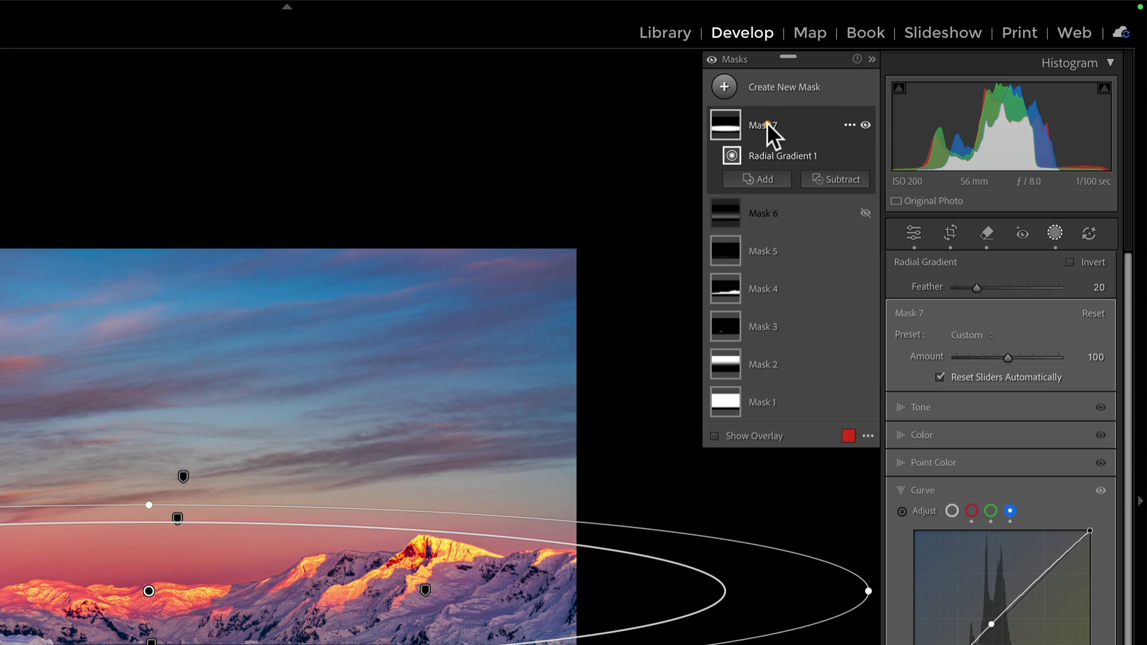
type("Radia")
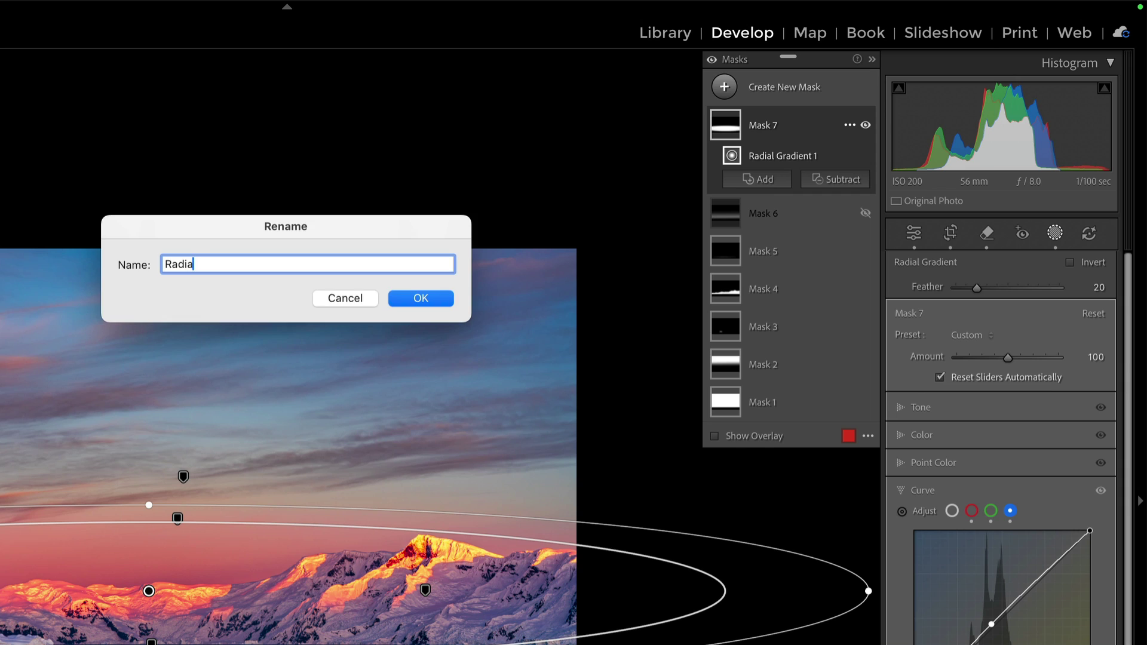
type("l")
key("Return")
left_click(864, 124)
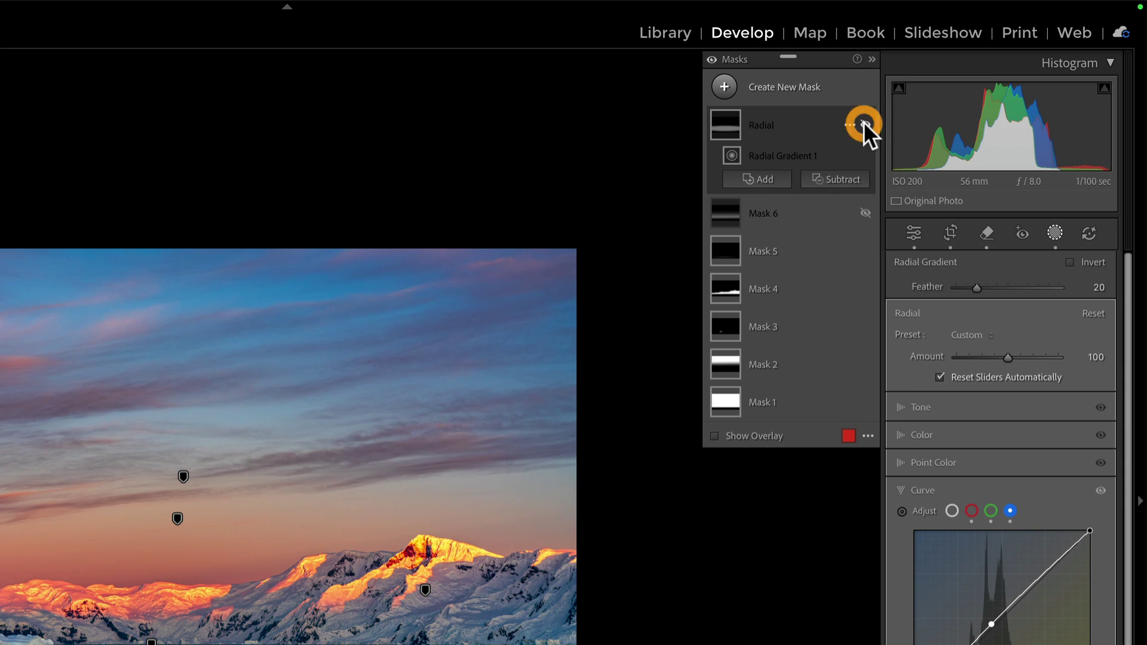
- Add a linear gradient Mask 7 rising from the photo bottom, its fade extended into the upper sky
left_click(725, 87)
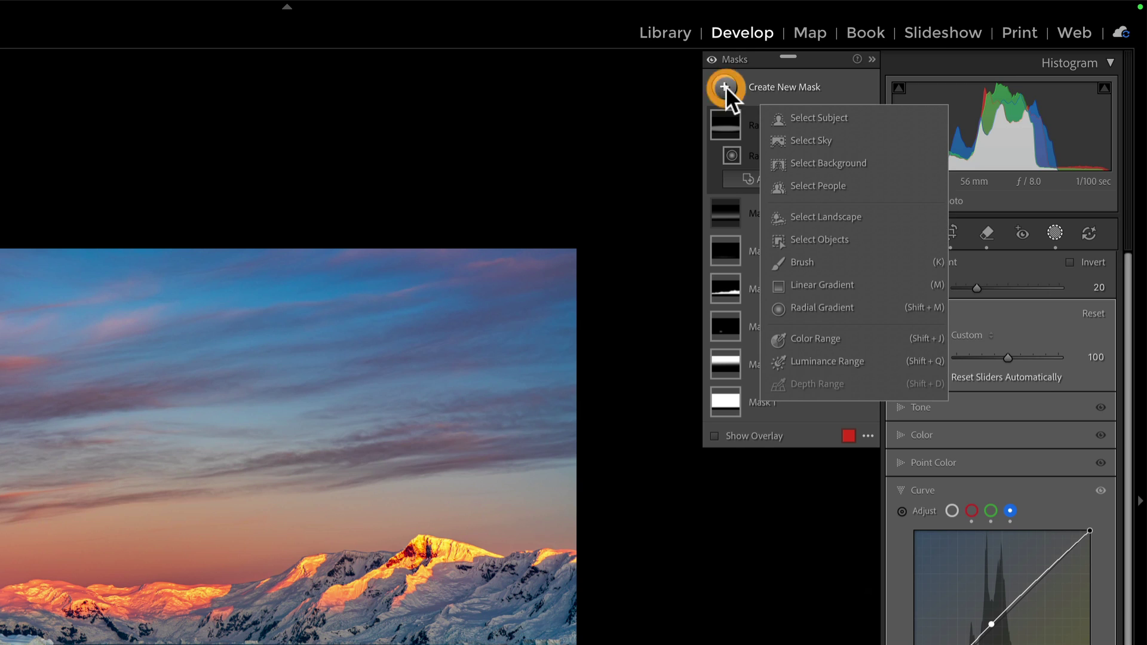
left_click(801, 286)
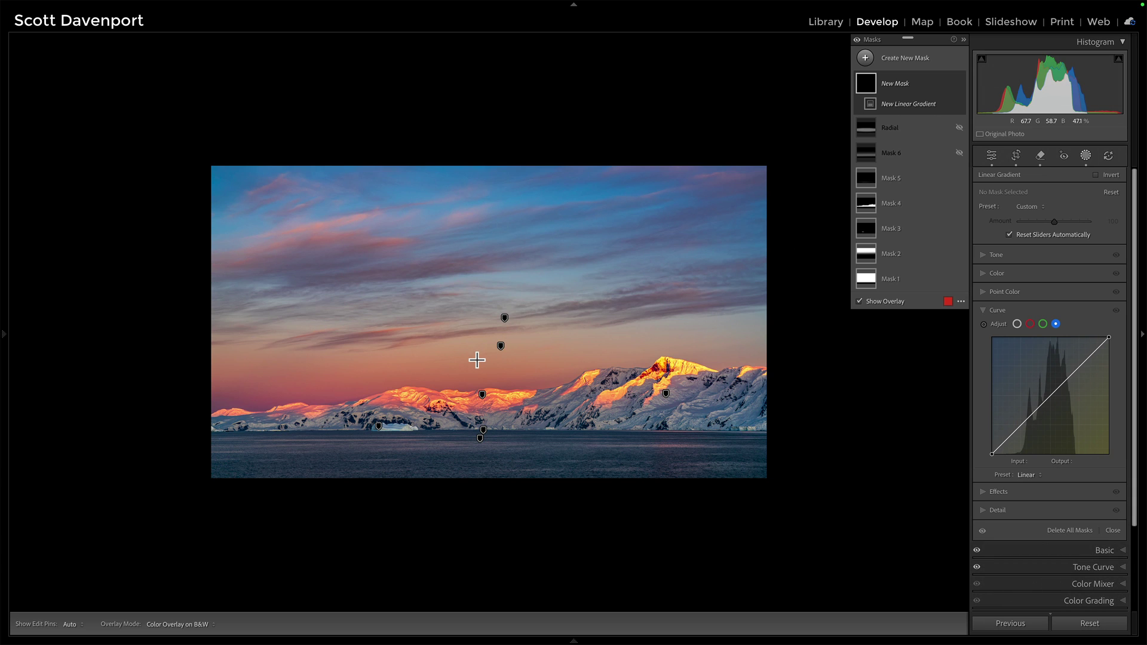
left_click_drag(477, 360, 477, 241)
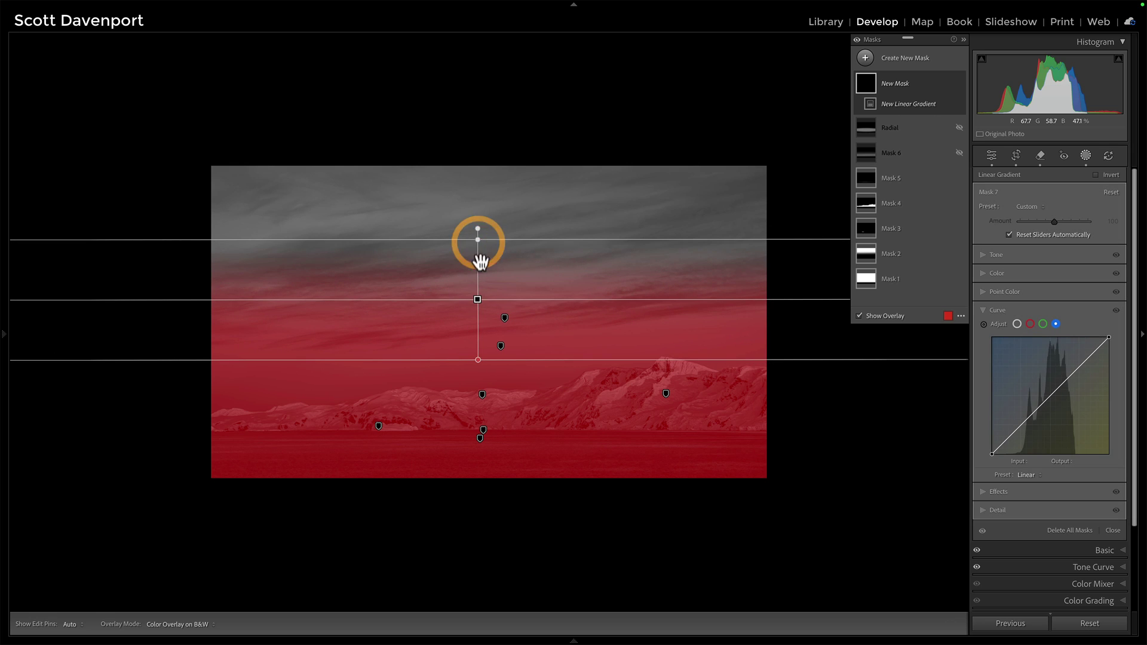
left_click(478, 300)
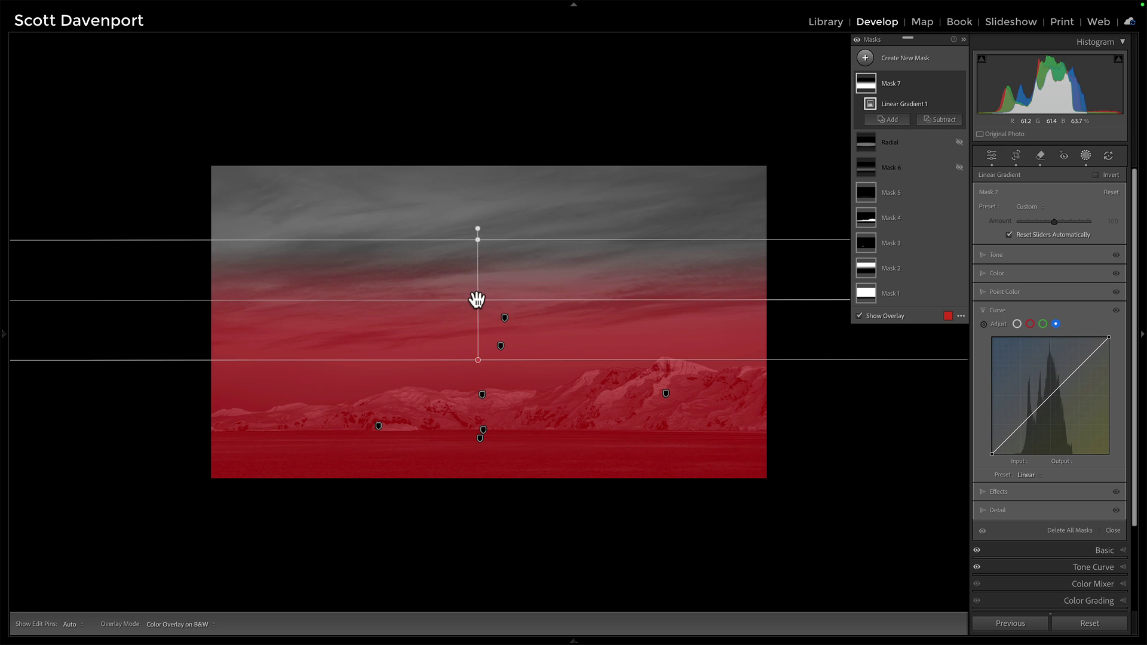
left_click_drag(477, 299, 478, 325)
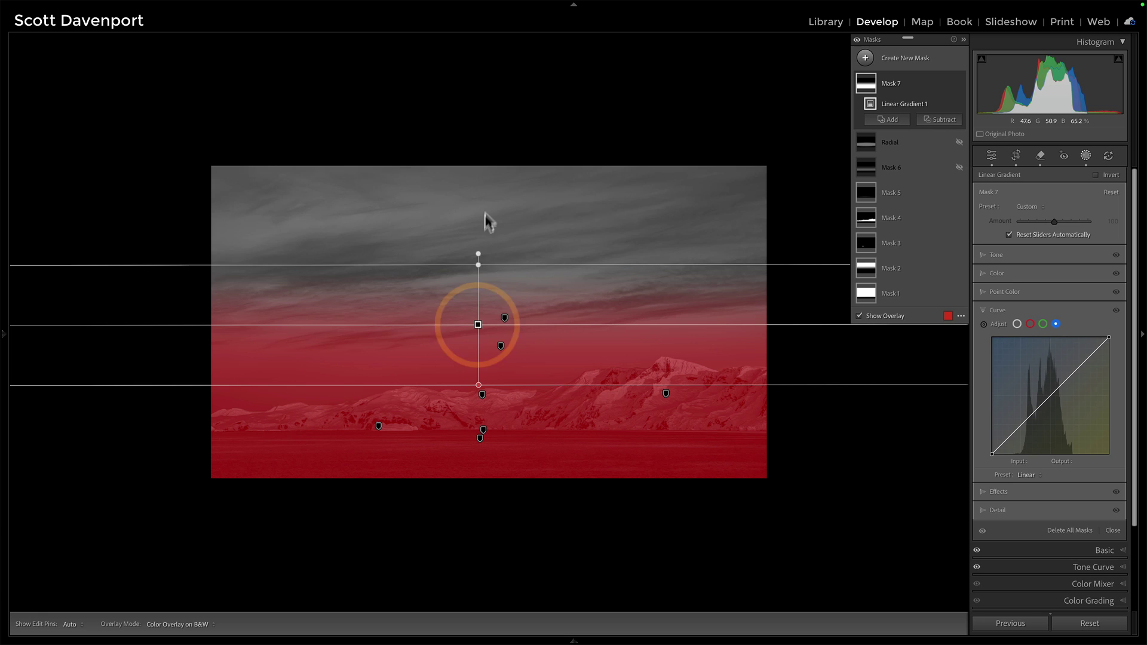
left_click_drag(479, 263, 479, 255)
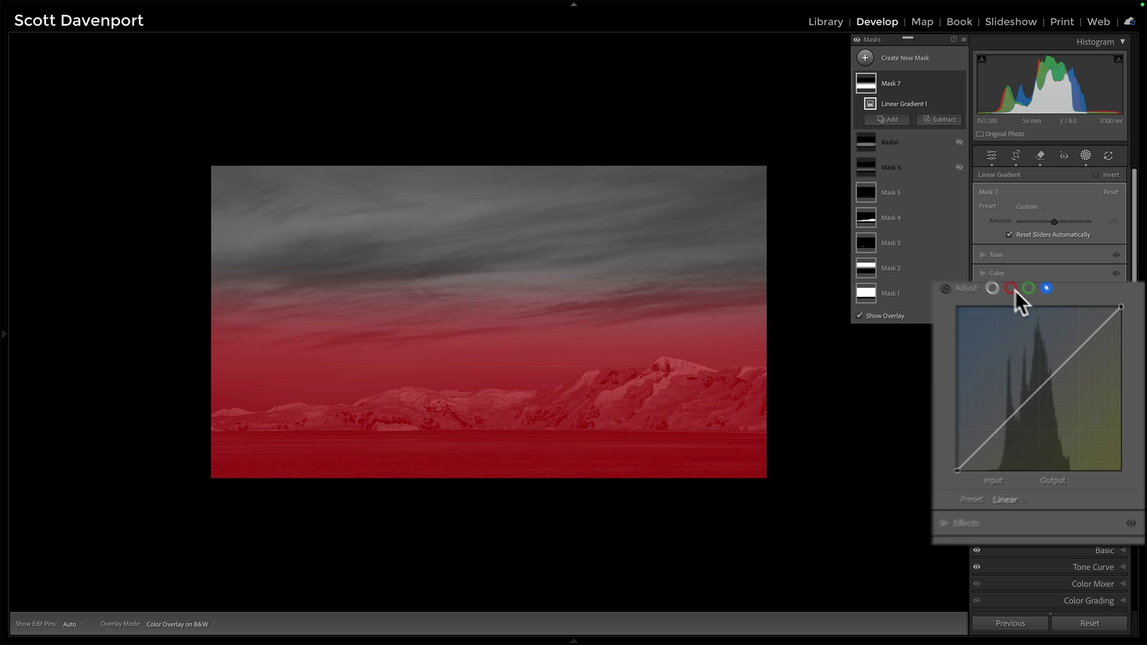
- Set Mask 7's curve to lower green (111 to 108) and raise red (114 to 122)
left_click(1023, 391)
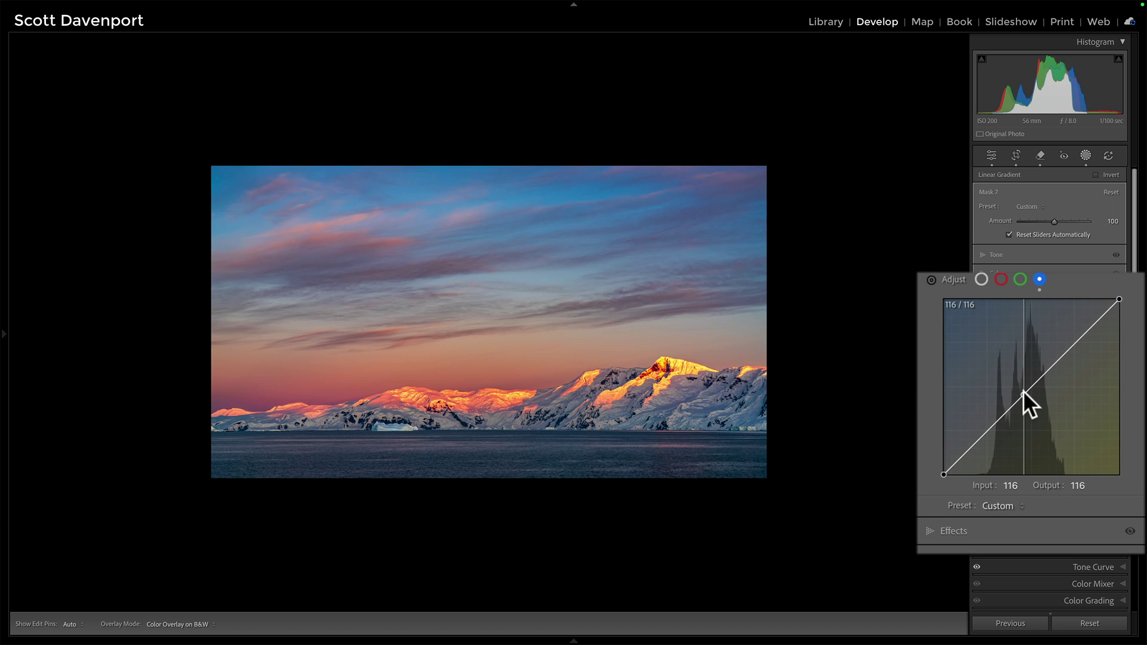
left_click(1021, 279)
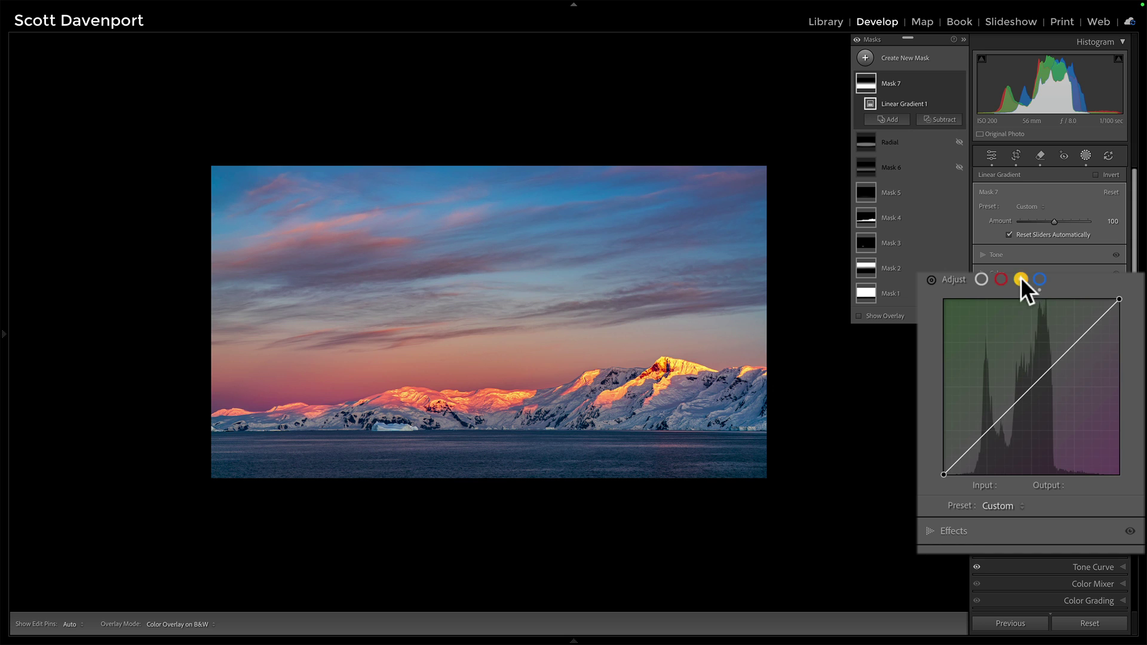
left_click_drag(1020, 397, 1021, 391)
left_click(1000, 279)
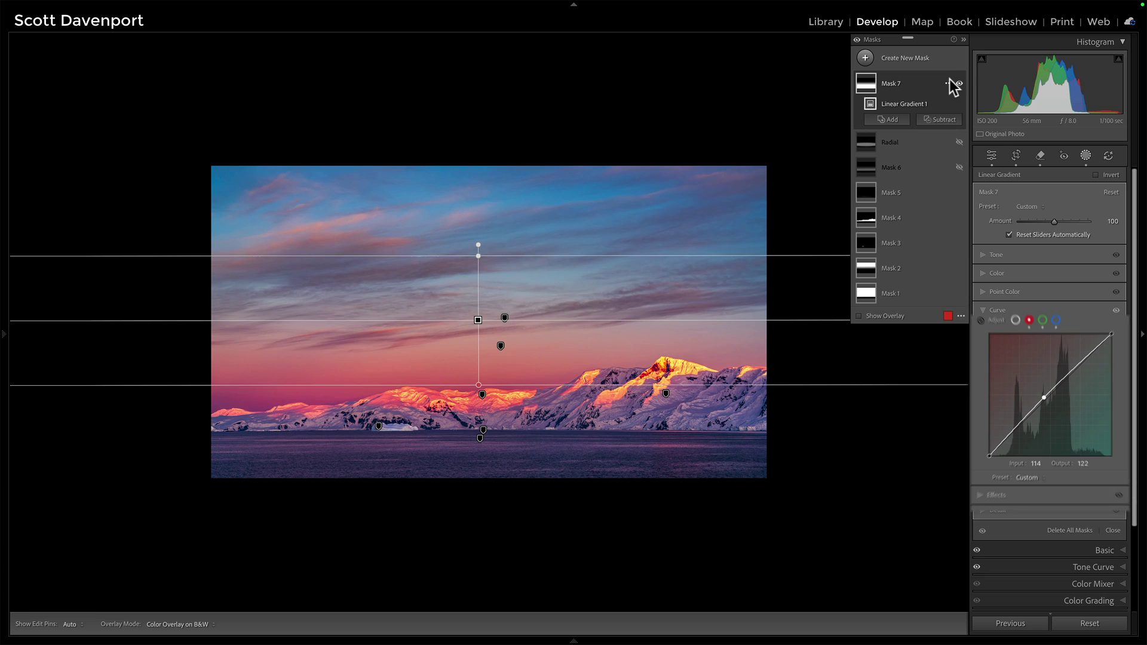
- Flick Mask 7's visibility on and off to compare, leaving its magenta glow on
left_click(959, 83)
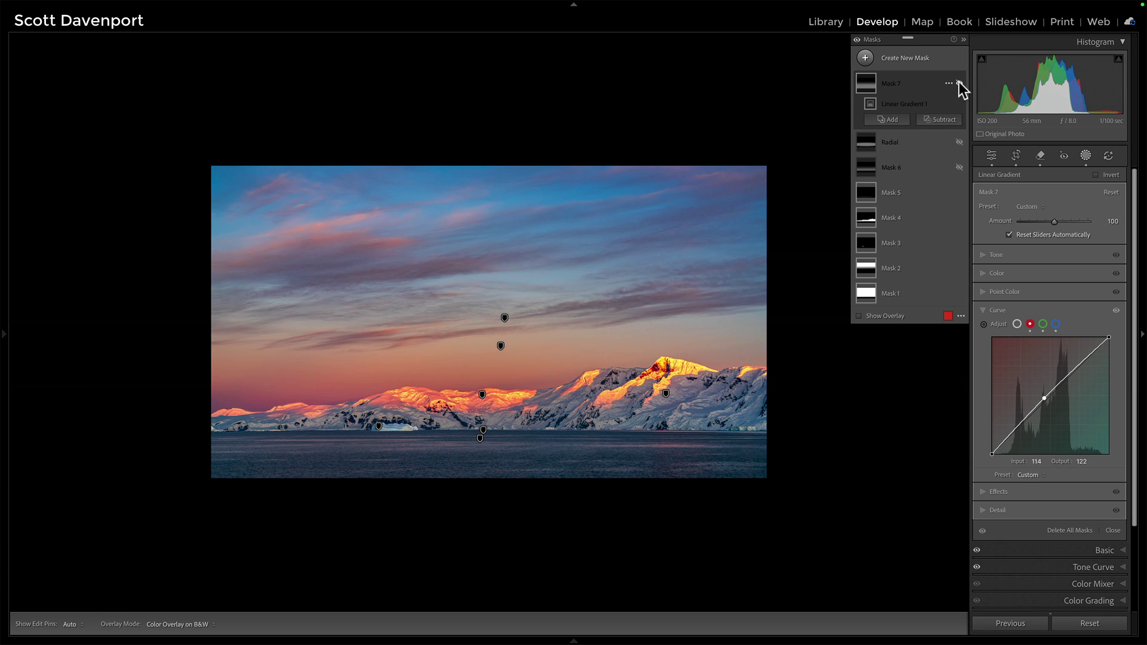
left_click(959, 82)
left_click(959, 82)
left_click(959, 82)
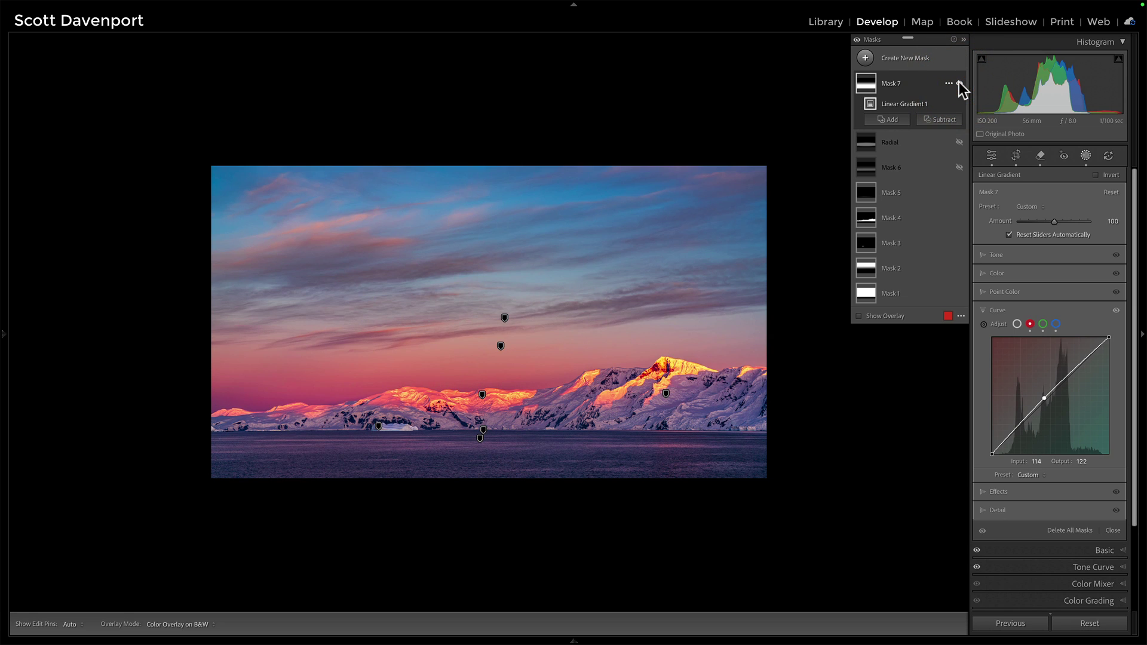
left_click(959, 82)
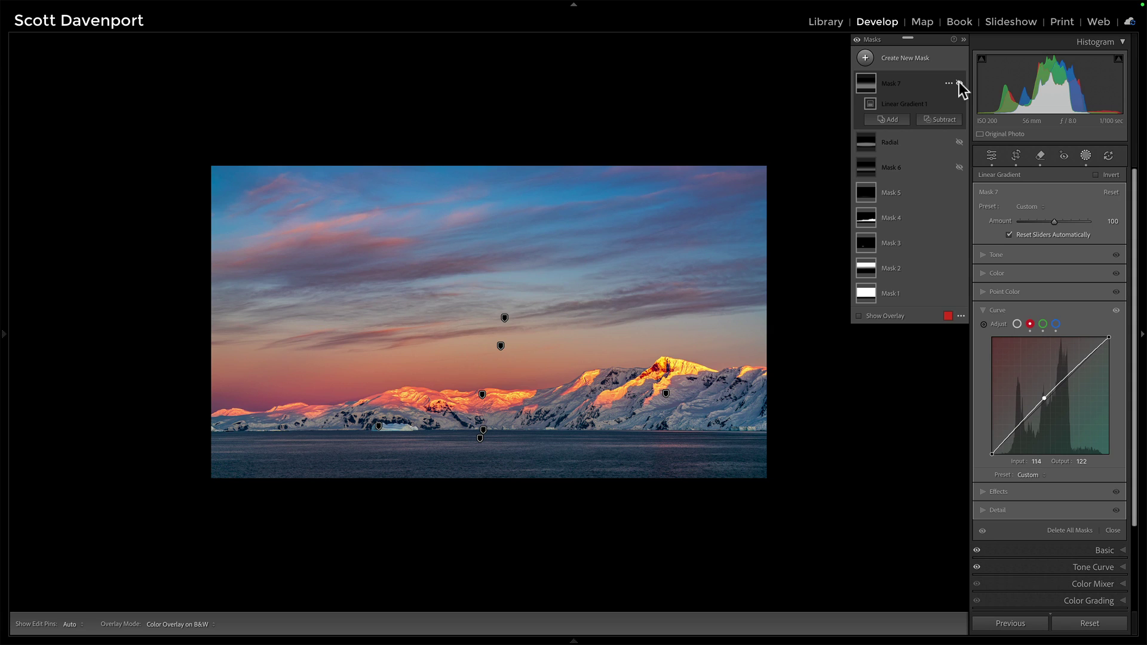
left_click(959, 83)
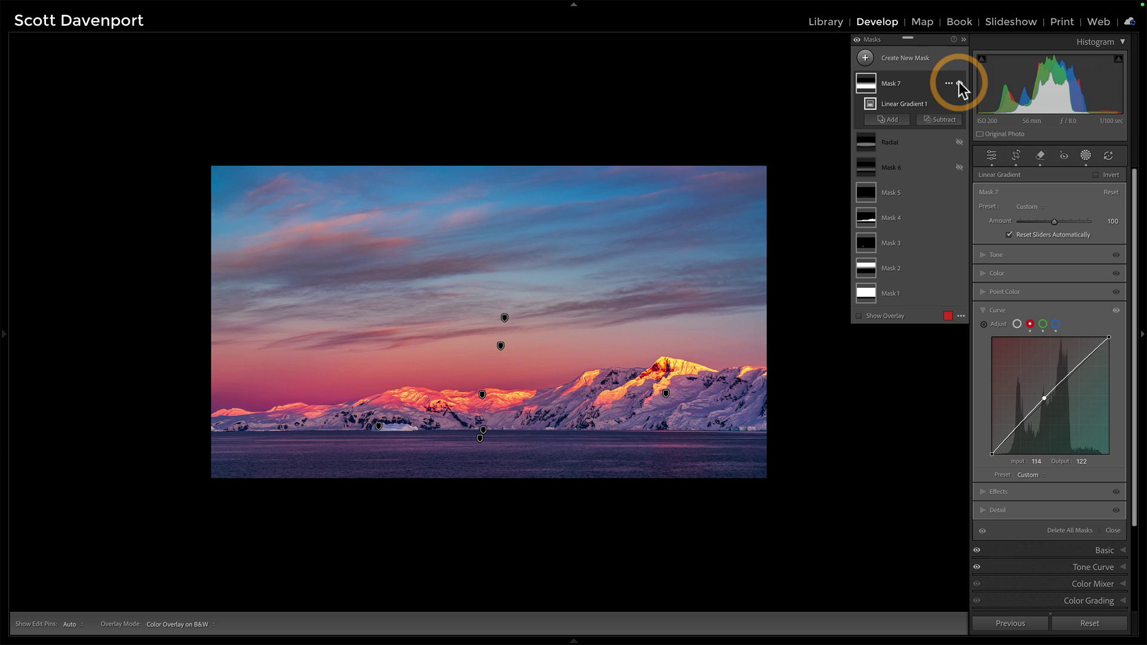
left_click(959, 82)
left_click(959, 83)
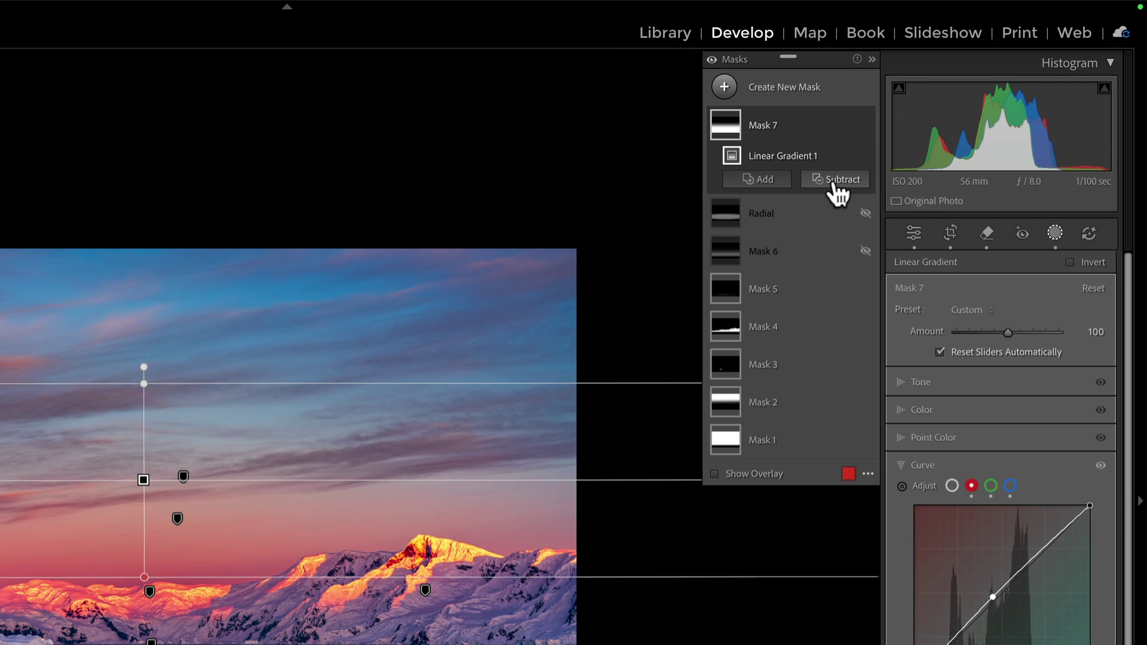
- Subtract a linear gradient from Mask 7 covering the water up to the horizon
left_click(836, 183)
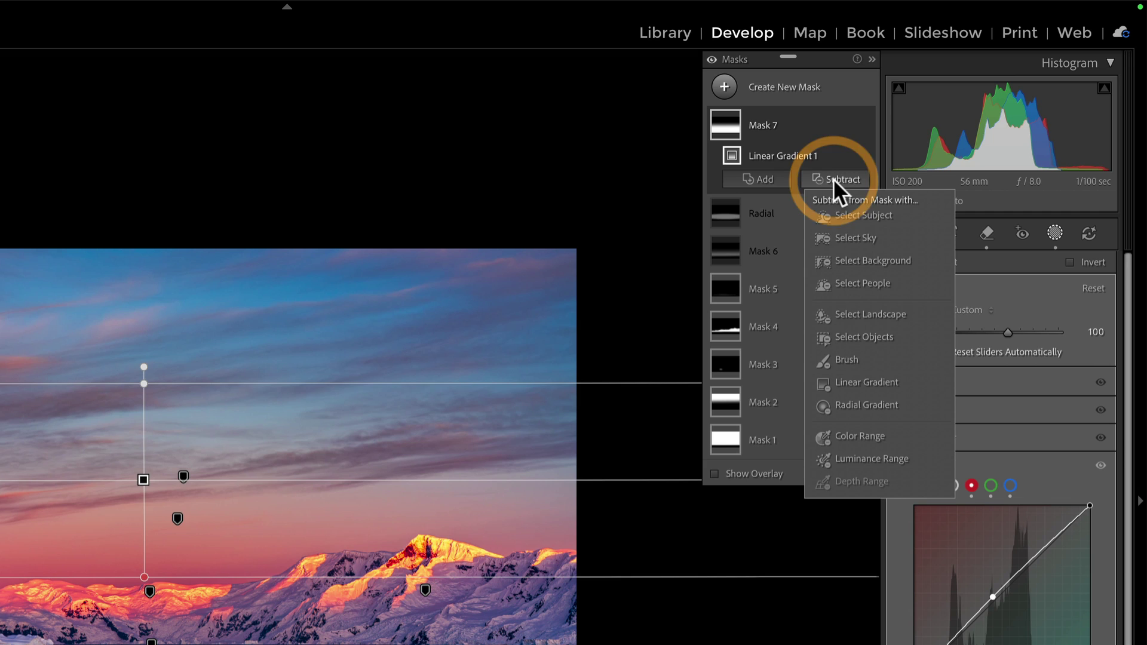
left_click(862, 377)
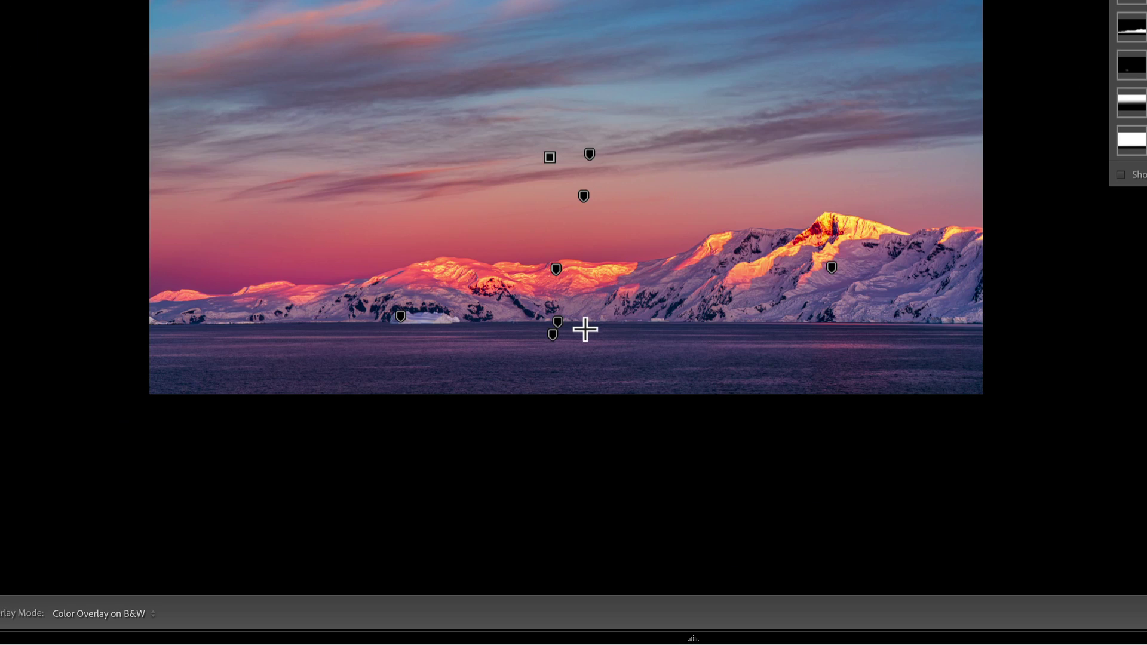
mouse_move(585, 329)
left_mouse_down()
mouse_move(584, 295)
mouse_move(586, 366)
left_mouse_up()
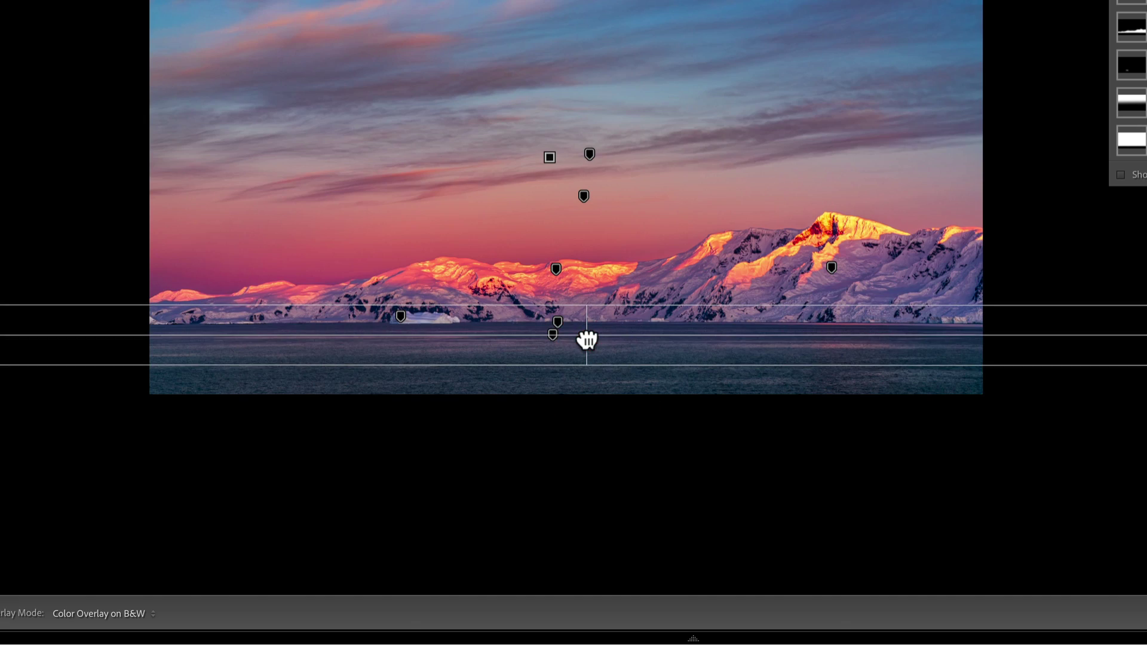
- Zoom in and fine-tune the subtracted gradient to sit at the shoreline, checking the overlay
left_click(586, 335)
left_click_drag(587, 308, 583, 297)
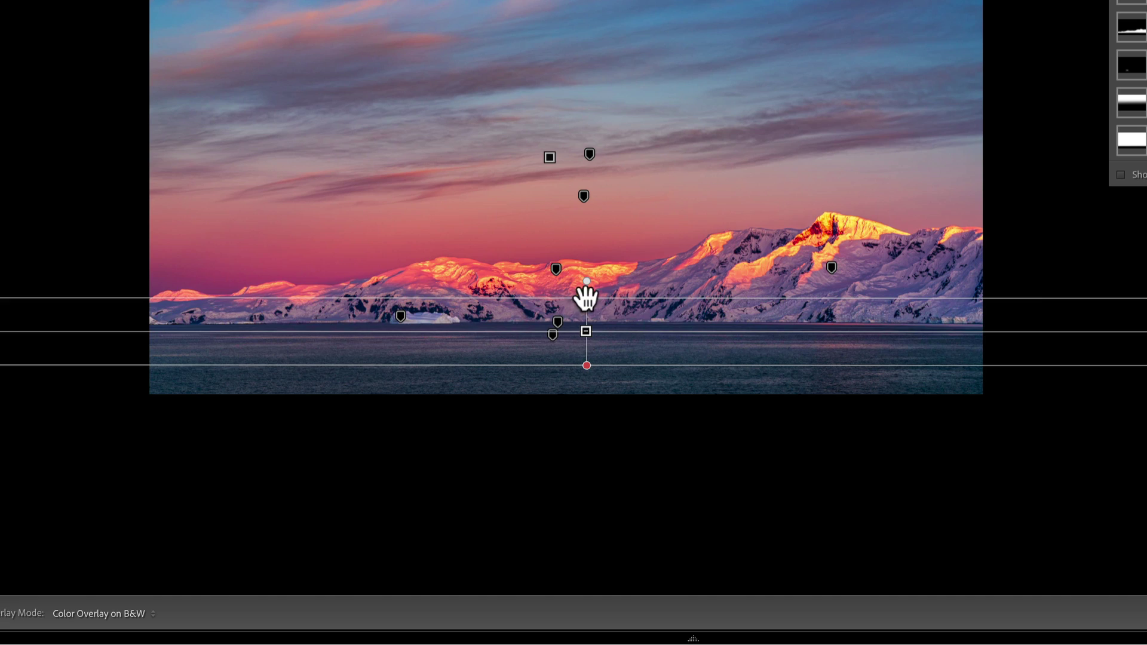
left_click(583, 325)
key("super+equal")
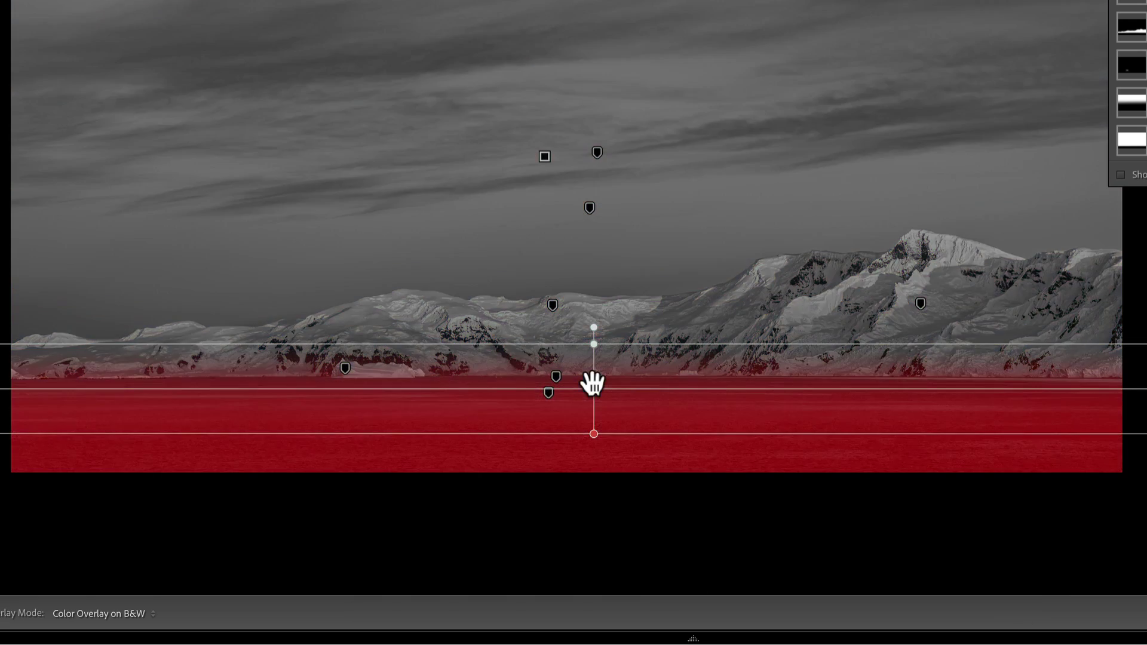
left_click_drag(592, 382, 593, 389)
left_click(593, 389)
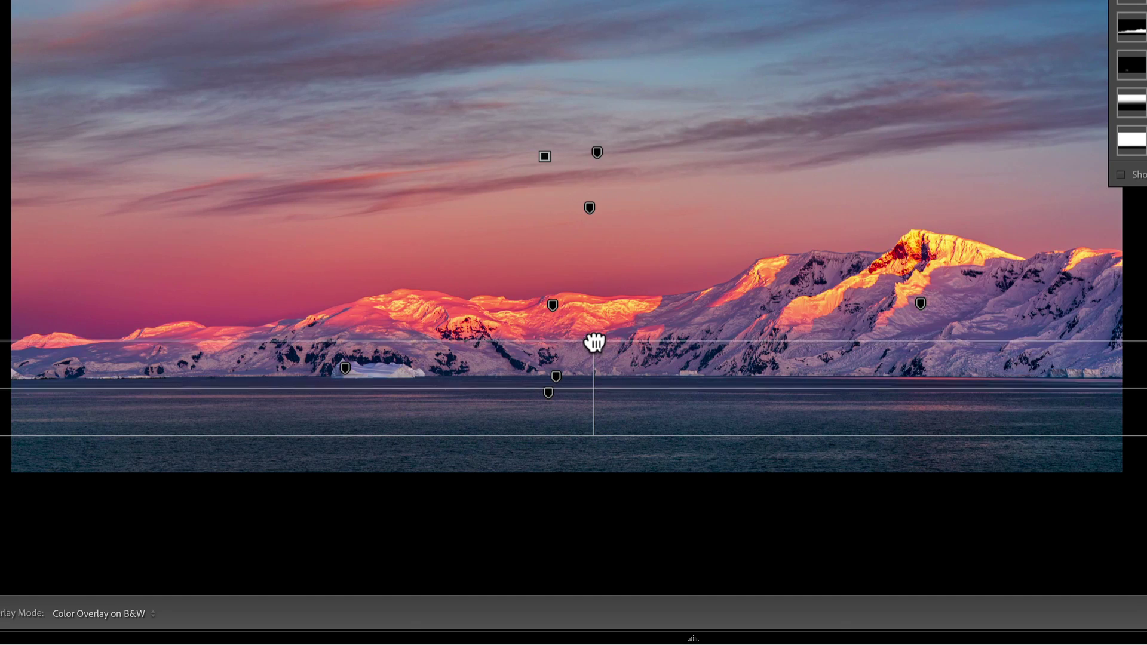
left_click(593, 389)
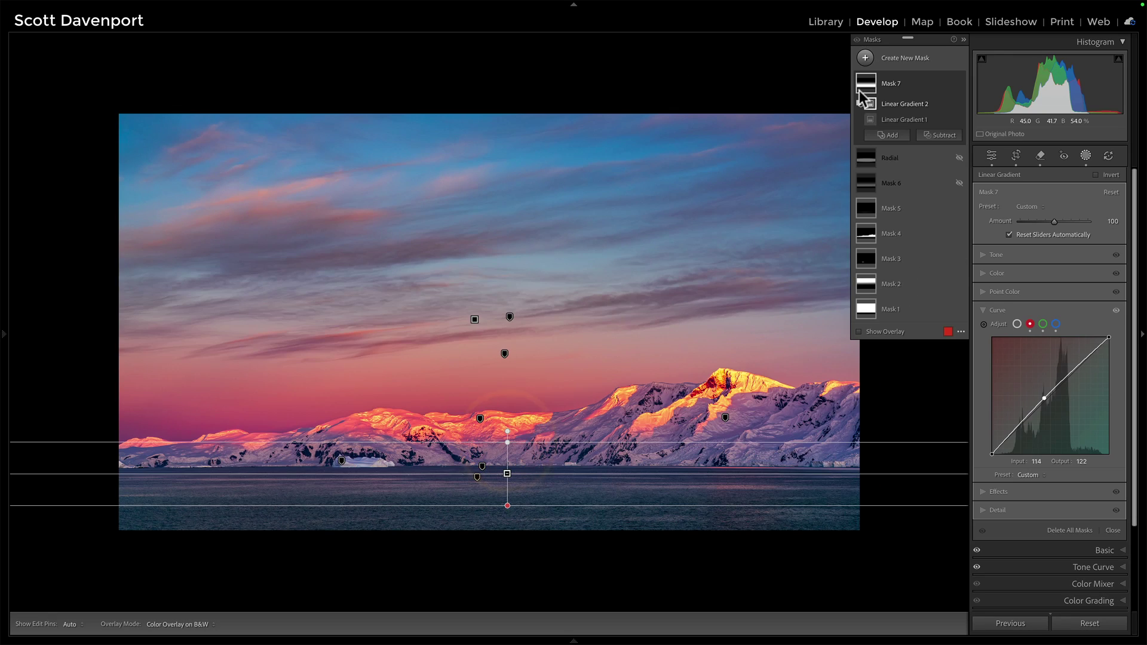
mouse_move(862, 89)
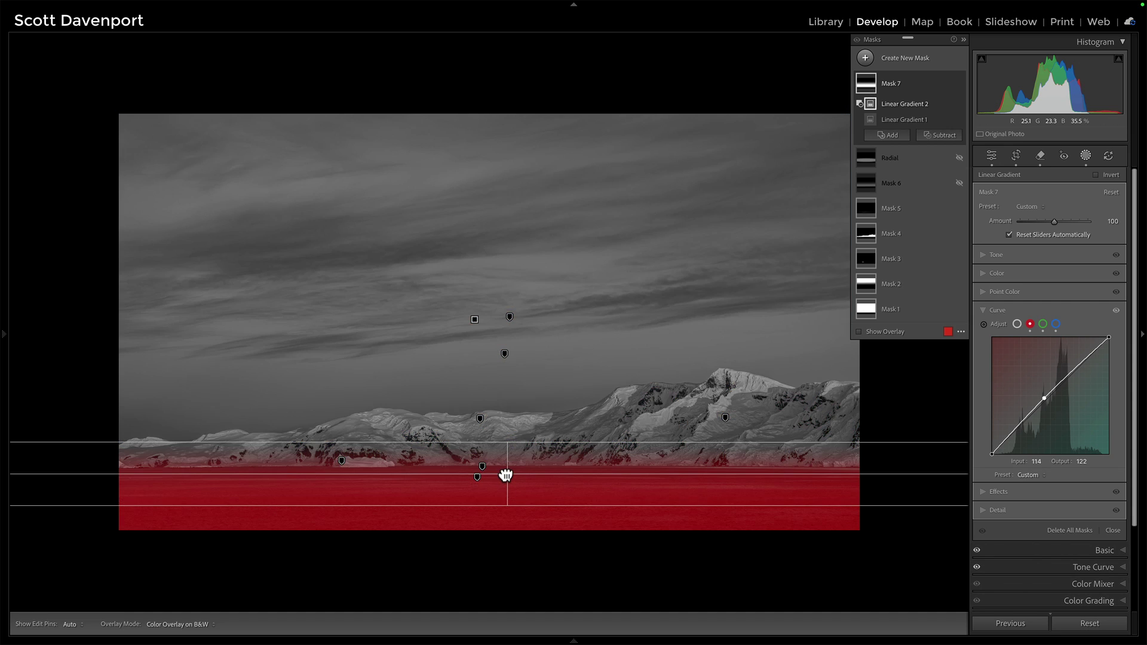
left_click_drag(507, 475, 506, 464)
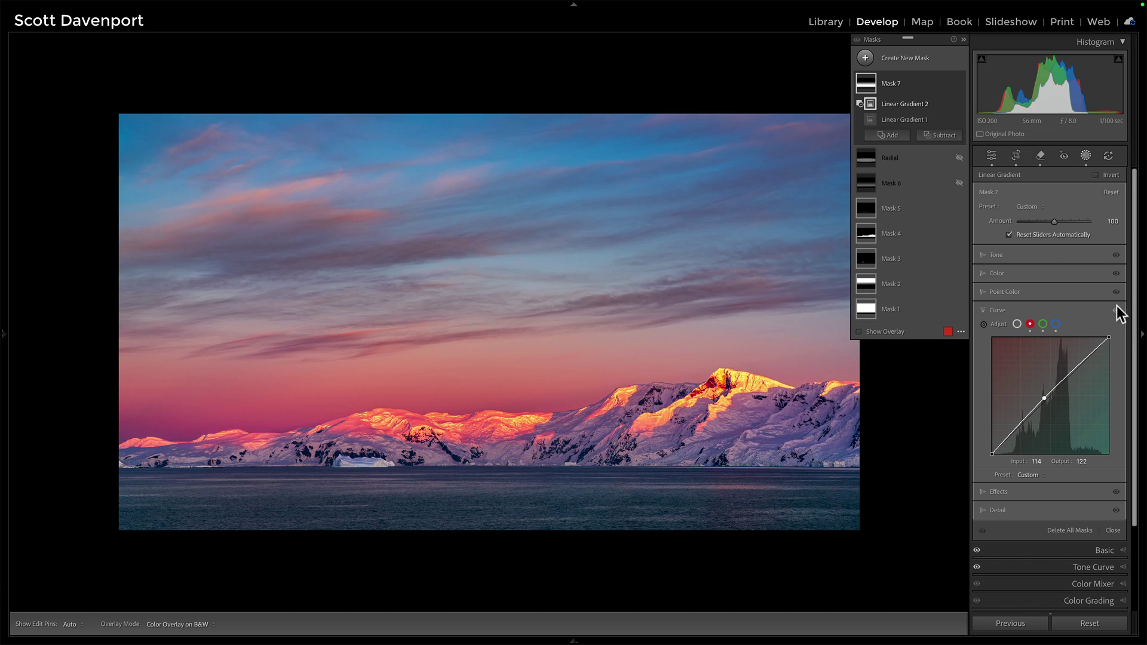
- Lower Mask 7's Amount from 100 to 62, comparing the glow before and after
left_click(1116, 311)
left_click(1115, 312)
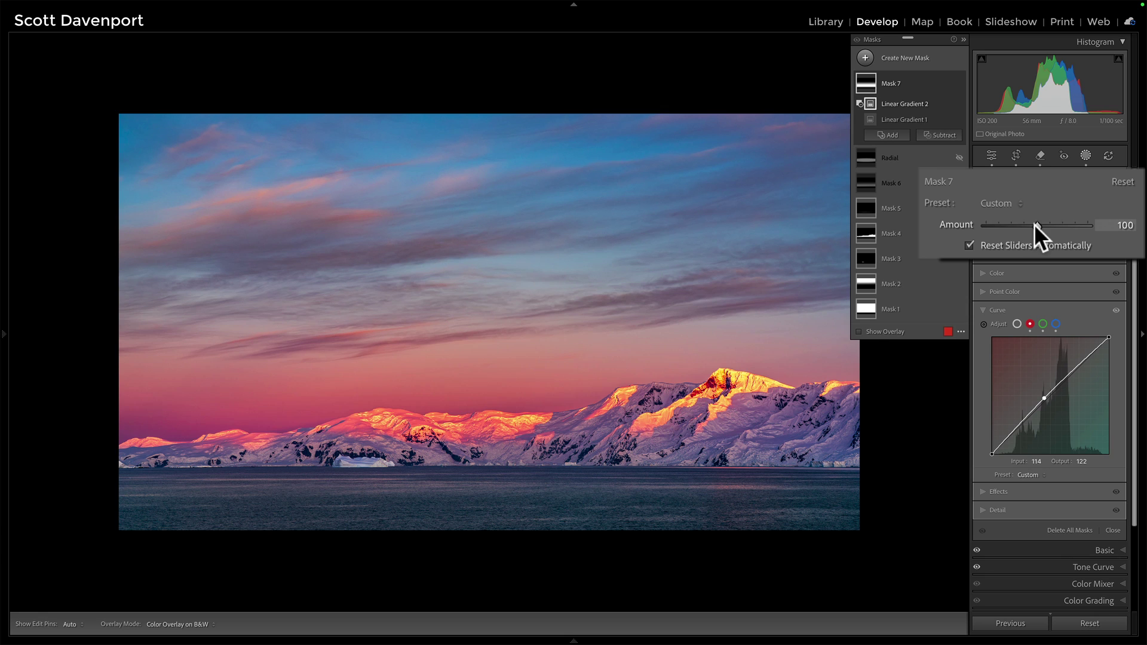
mouse_move(1034, 224)
left_mouse_down()
mouse_move(991, 225)
mouse_move(1020, 239)
mouse_move(1015, 225)
left_mouse_up()
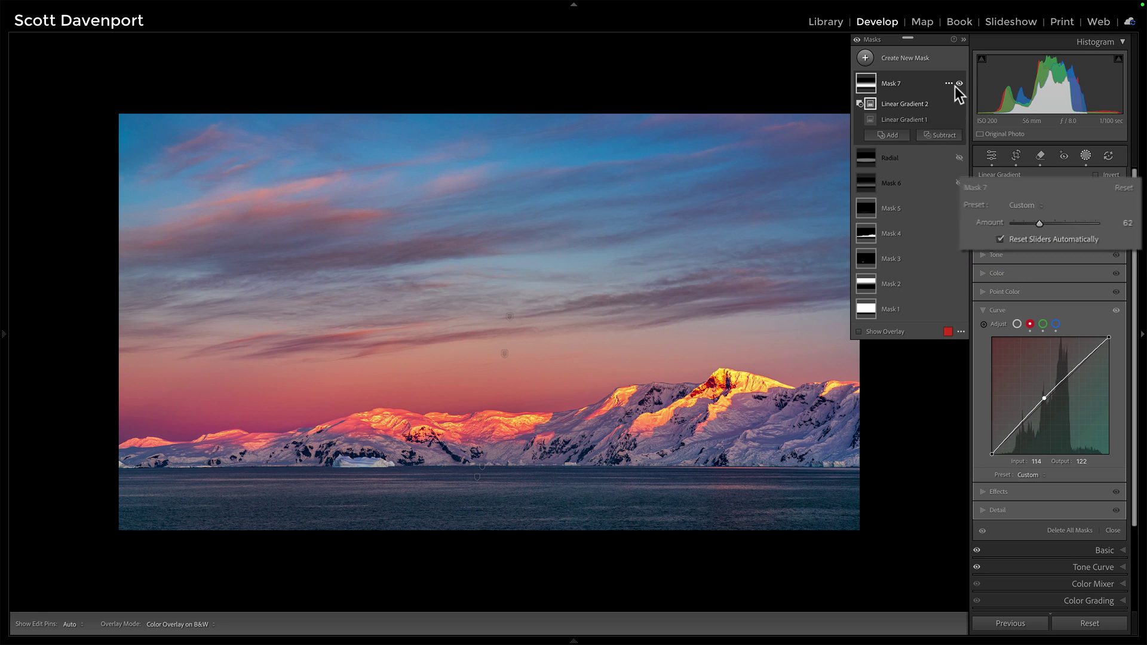
left_click(959, 83)
left_click(958, 84)
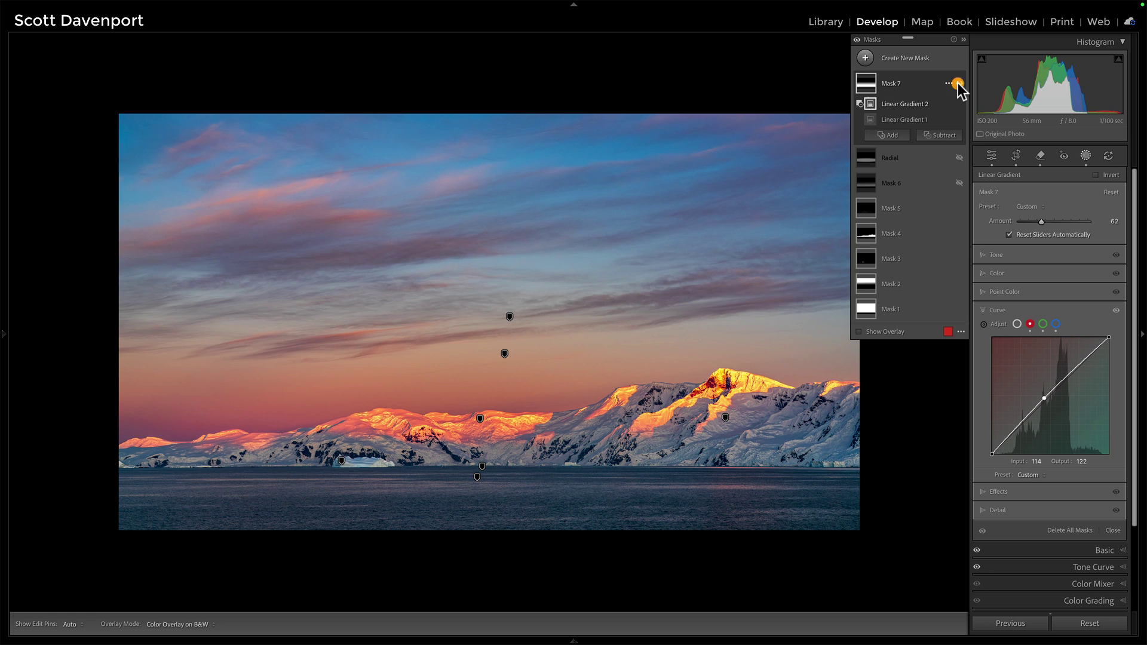